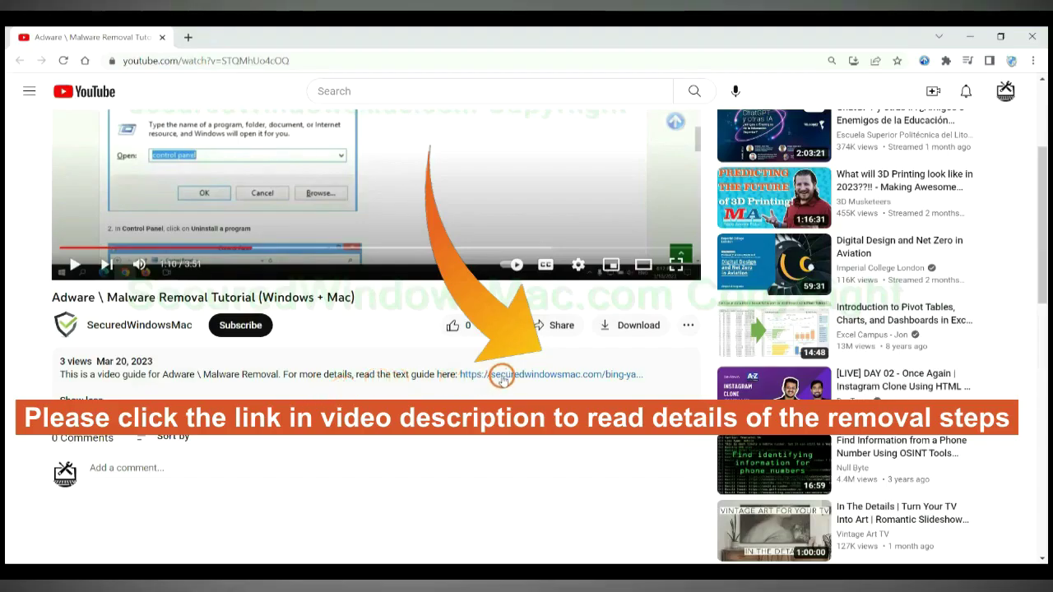
Open the text guide linked in the video description and go to its Instant Automatic Removal section
click(502, 376)
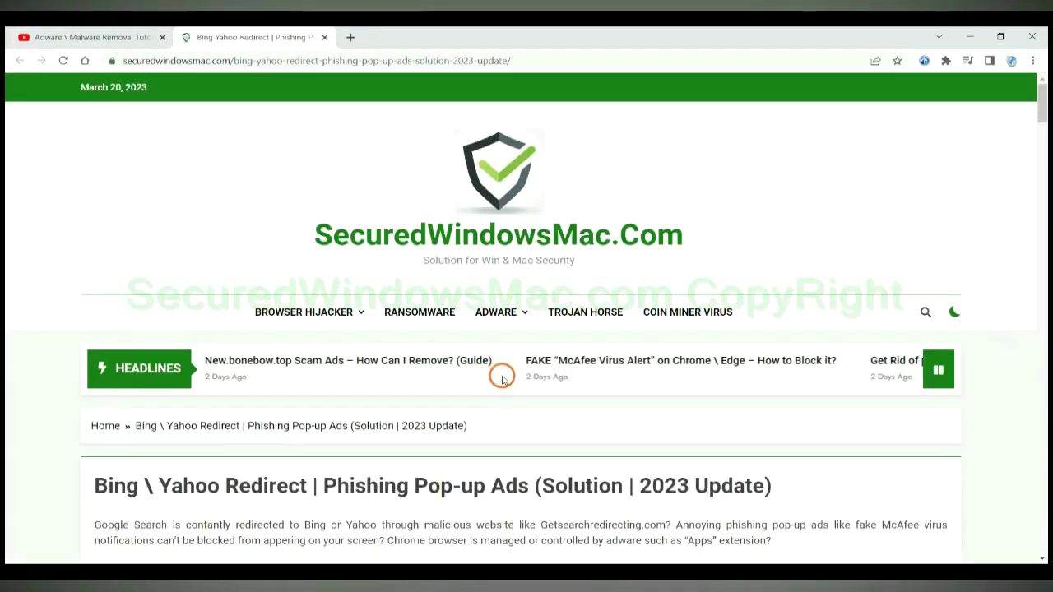
mouse_move(473, 301)
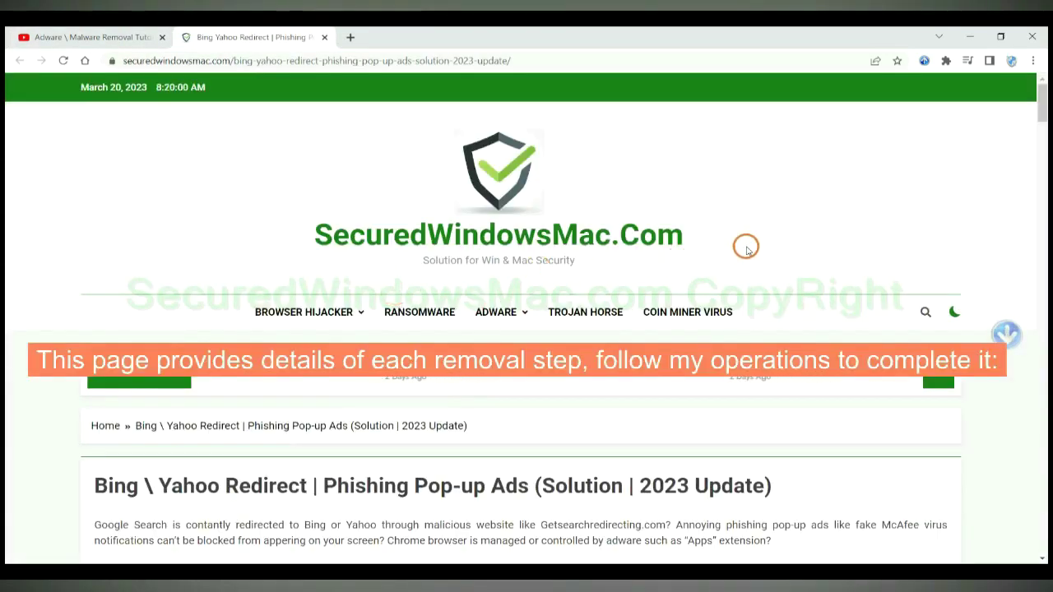
scroll(615, 320, down, 10)
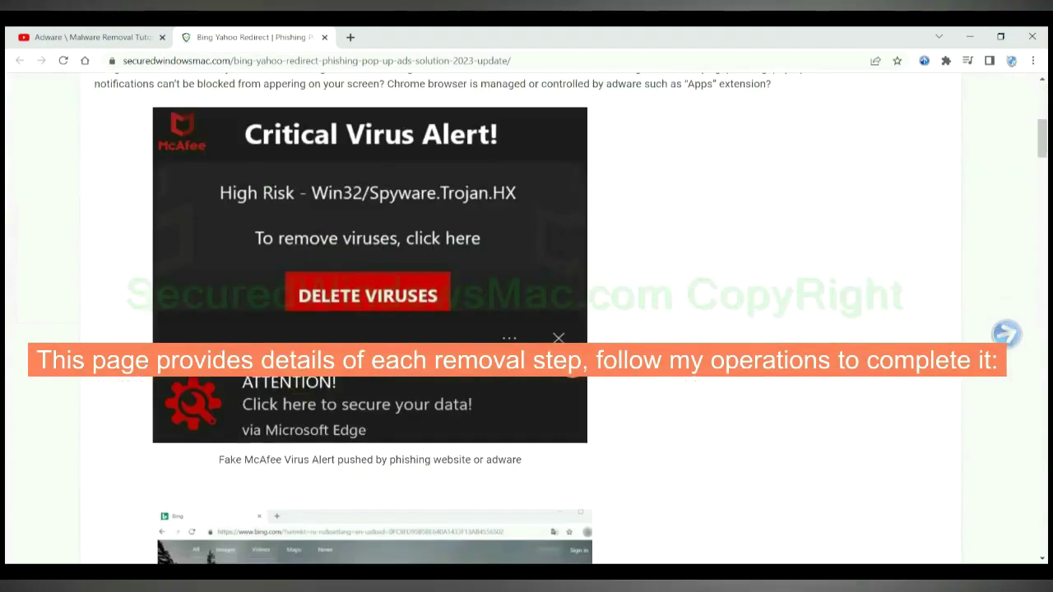
scroll(574, 365, down, 6)
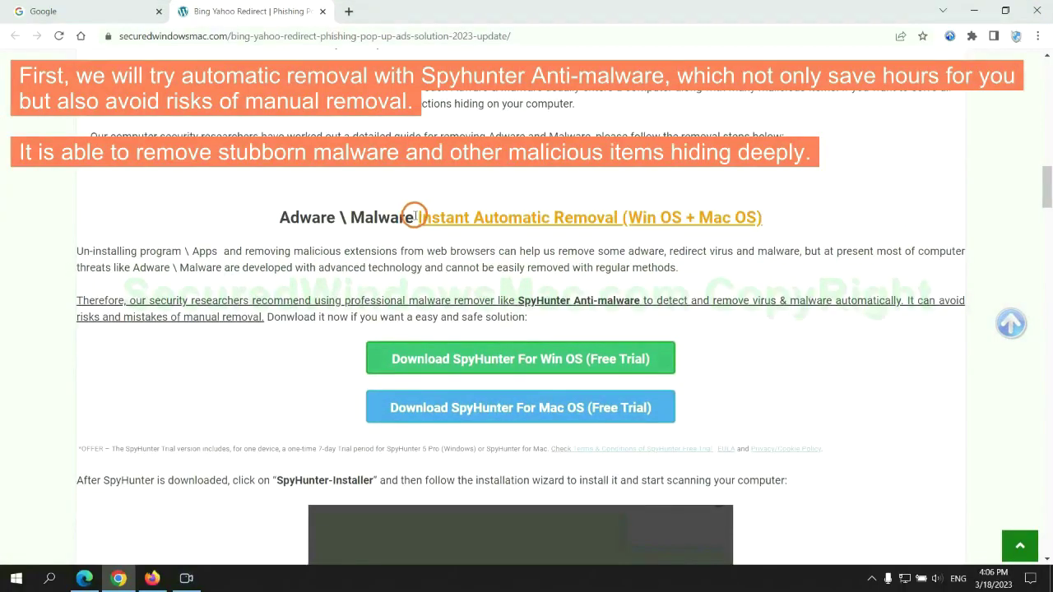
drag(417, 217, 615, 217)
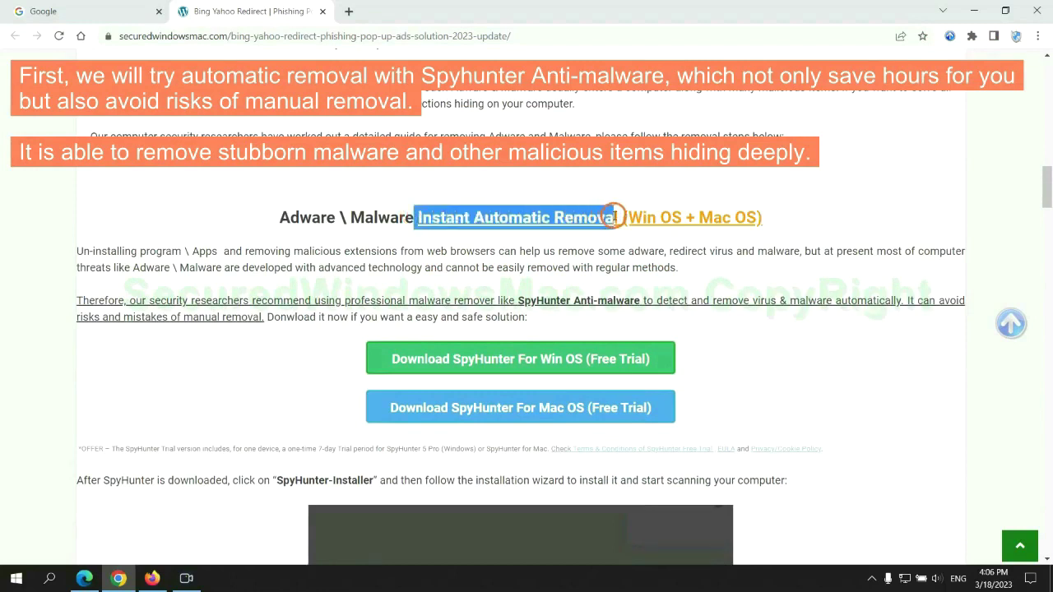
click(524, 184)
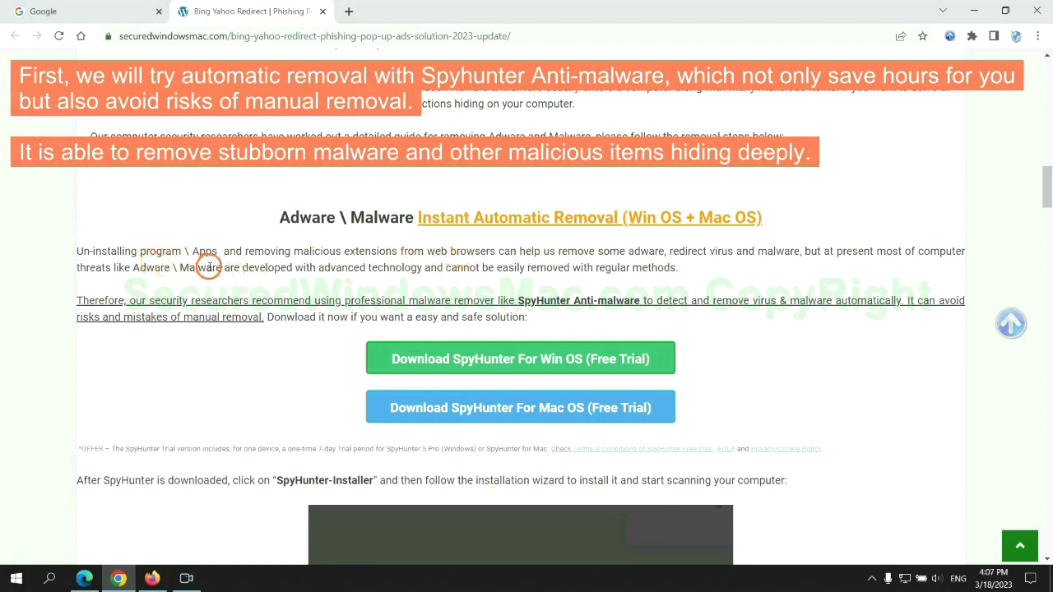
Download the SpyHunter free trial installer for Windows from the guide and keep the flagged file
scroll(376, 262, down, 1)
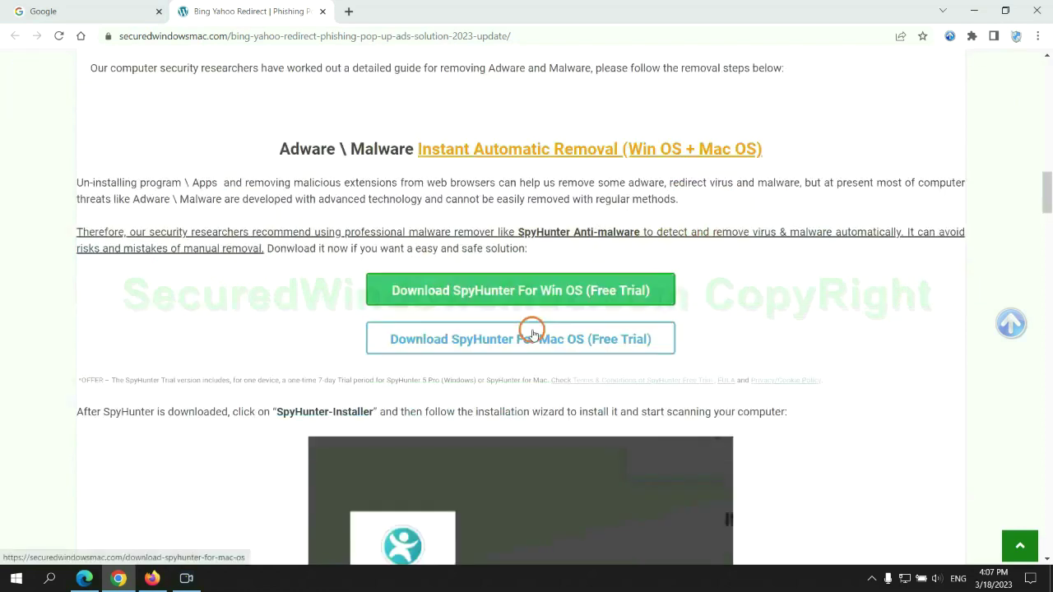
scroll(531, 329, down, 1)
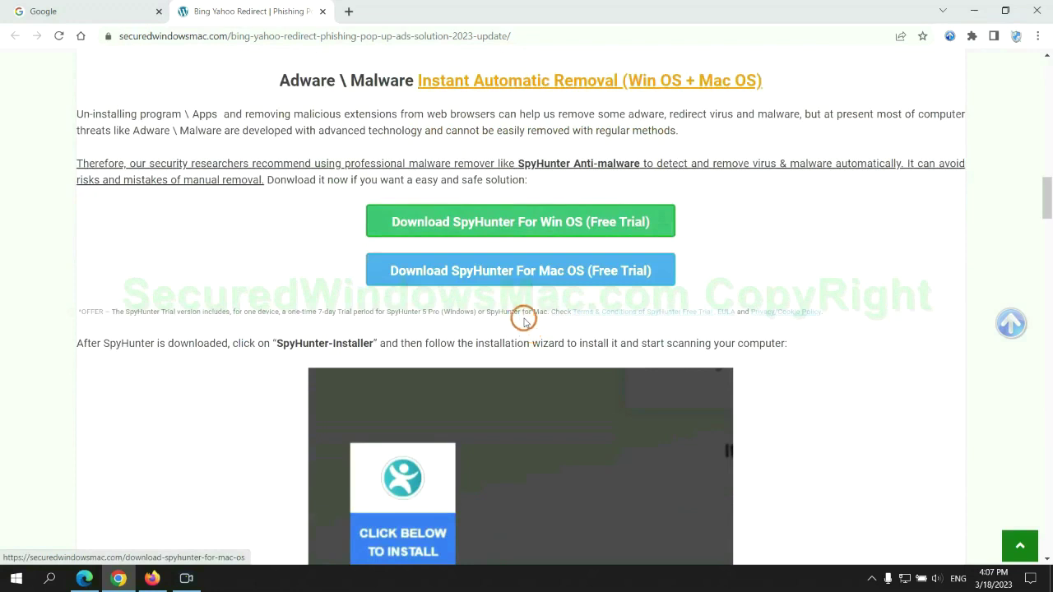
scroll(519, 282, down, 1)
click(532, 160)
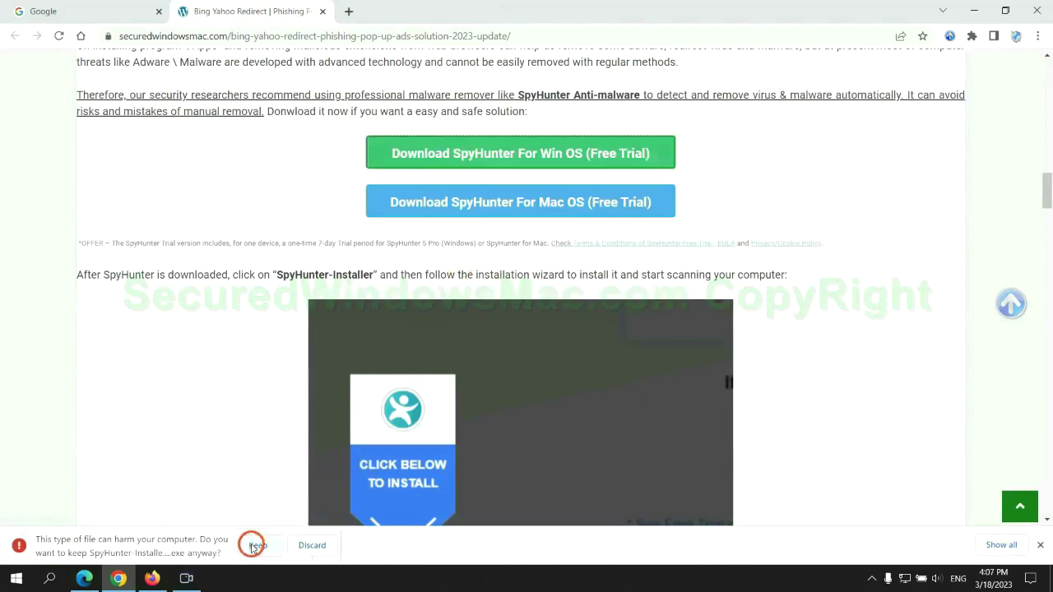
click(256, 545)
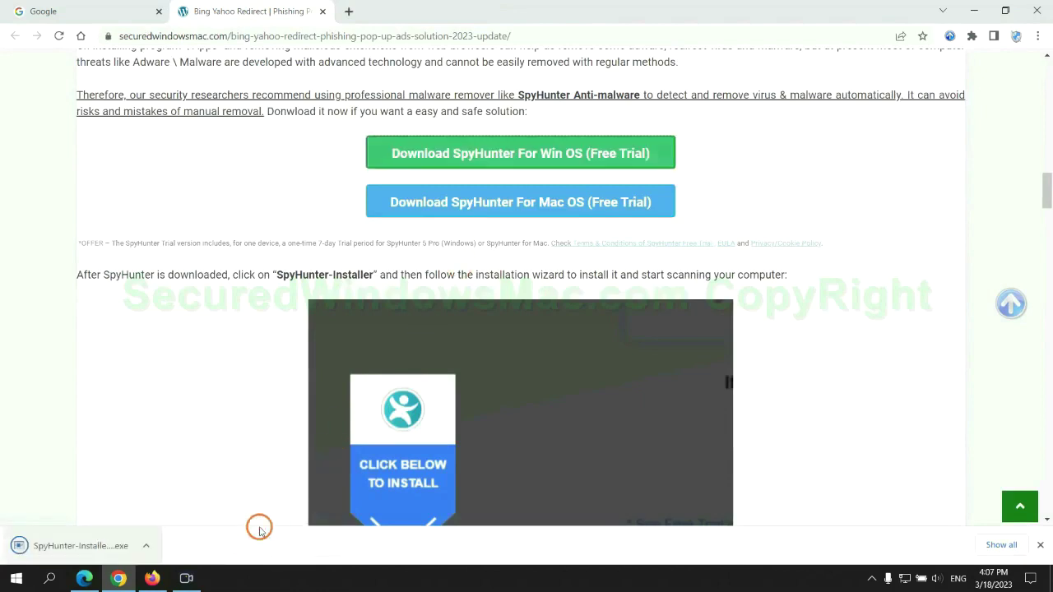
Run the downloaded SpyHunter installer, continue past the introduction, and accept the EULA and Privacy Policy
click(100, 544)
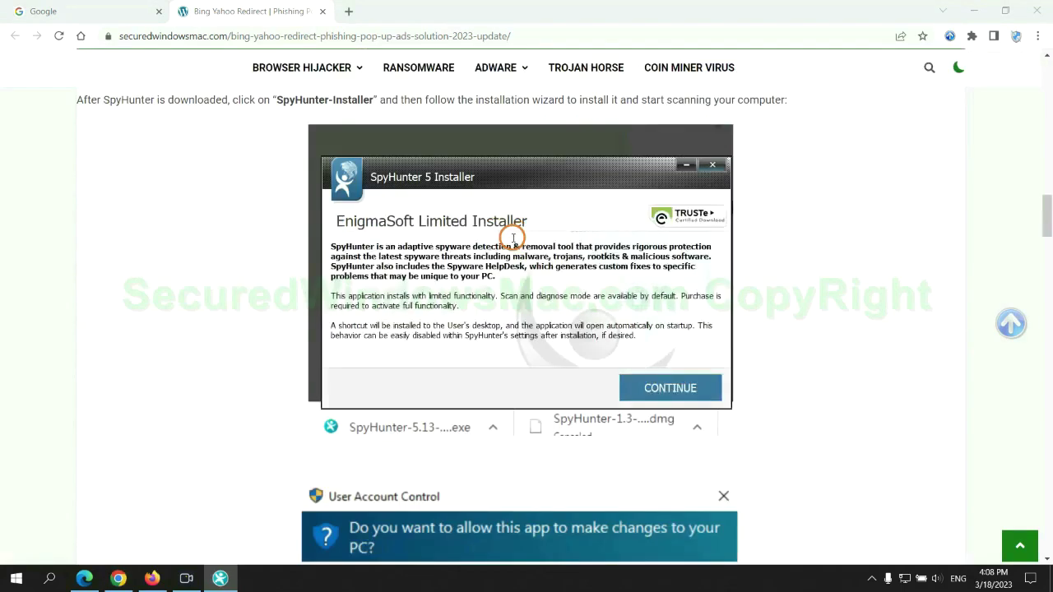
click(691, 383)
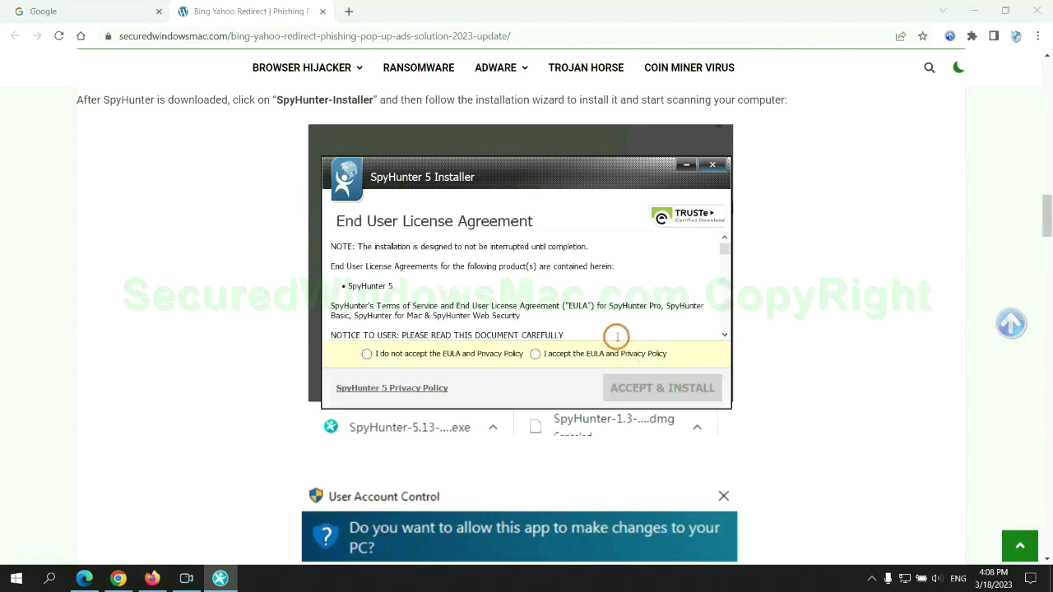
click(534, 354)
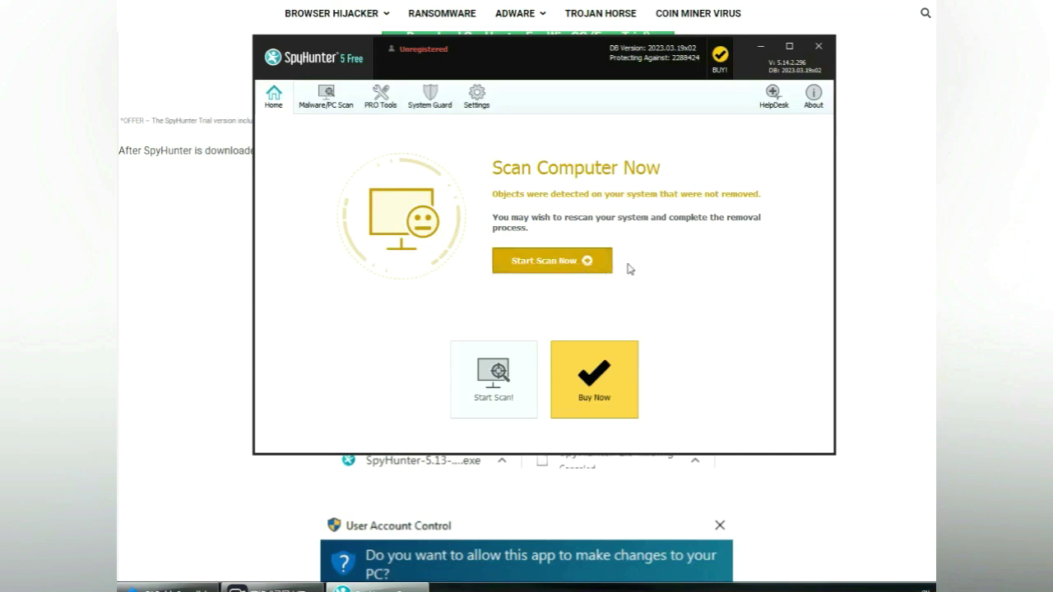
Scan the computer with SpyHunter, proceed with the detected malware, and choose the 7-day free trial
click(575, 260)
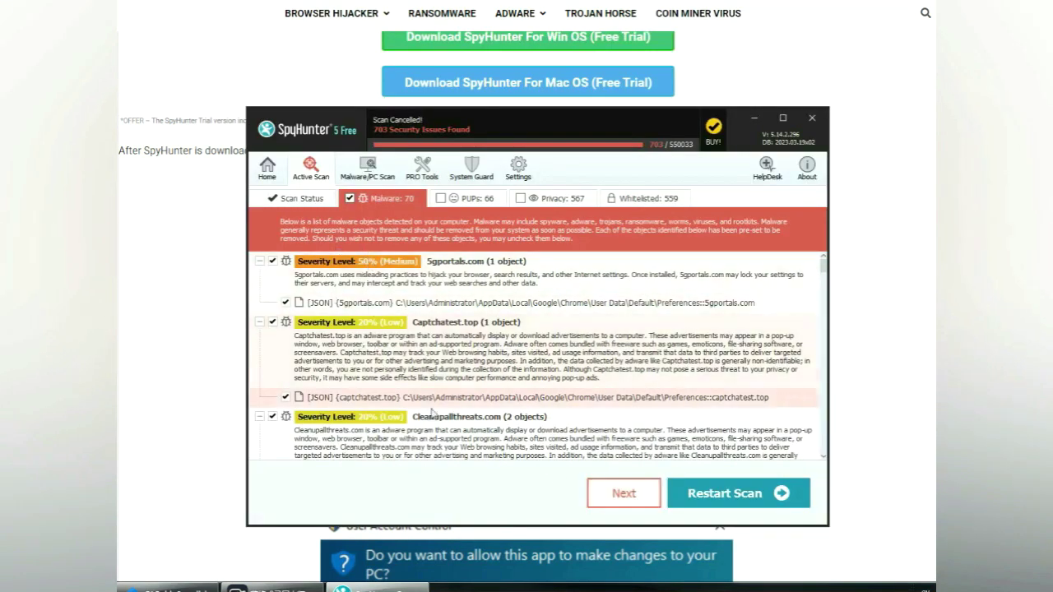
click(644, 497)
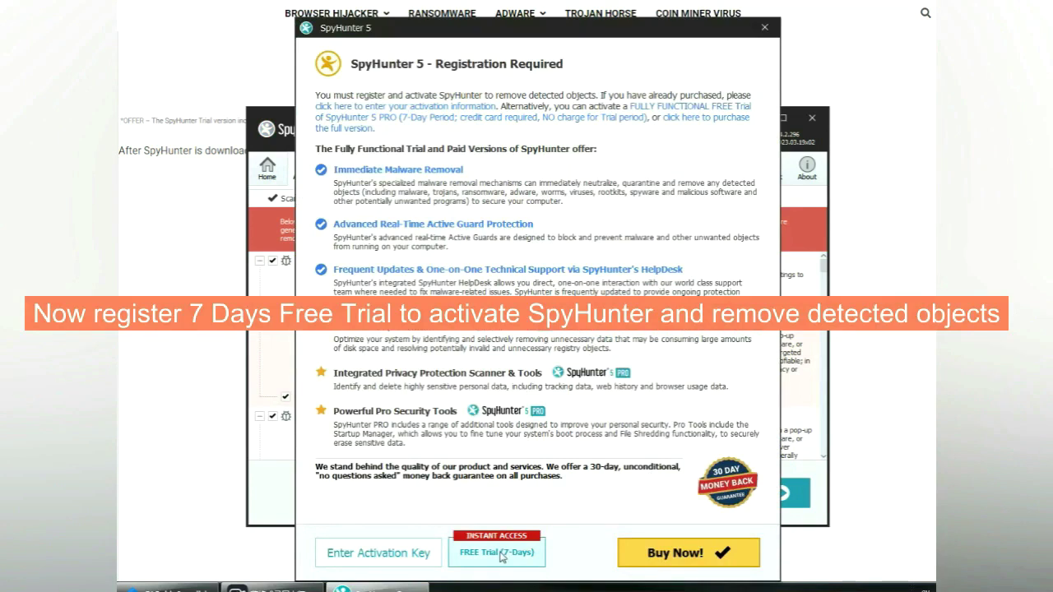
click(496, 553)
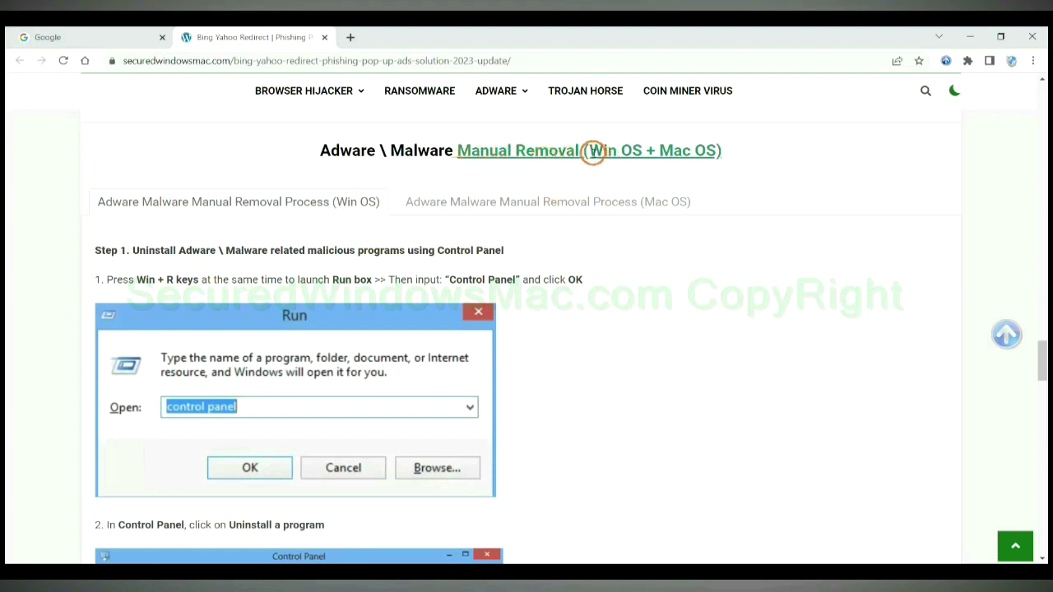
Examine the guide's manual removal section for Win OS and Mac OS, including Step 1 on uninstalling malicious programs
drag(589, 152, 642, 151)
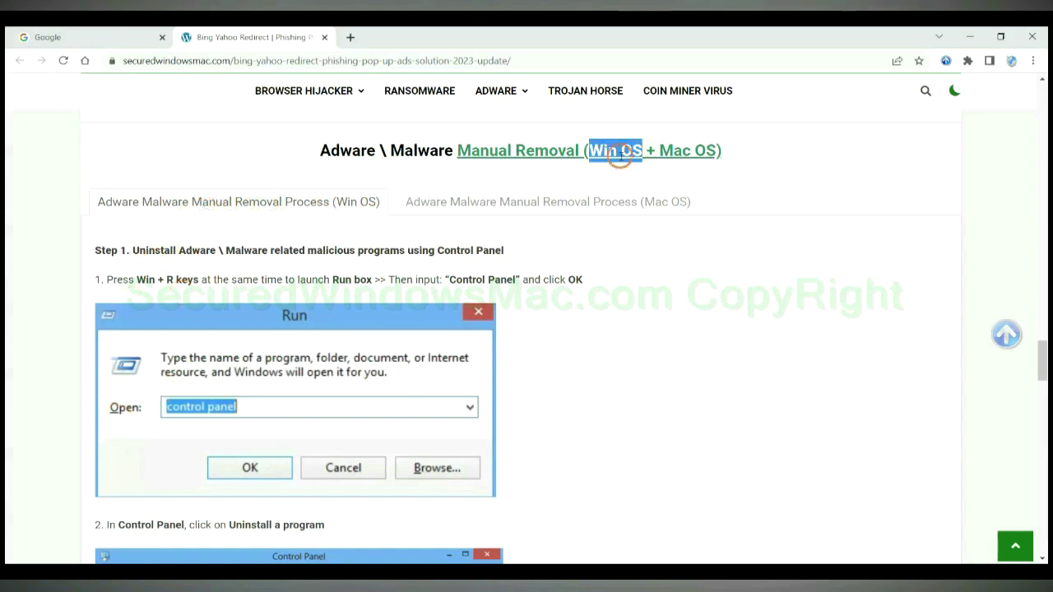
drag(658, 151, 718, 151)
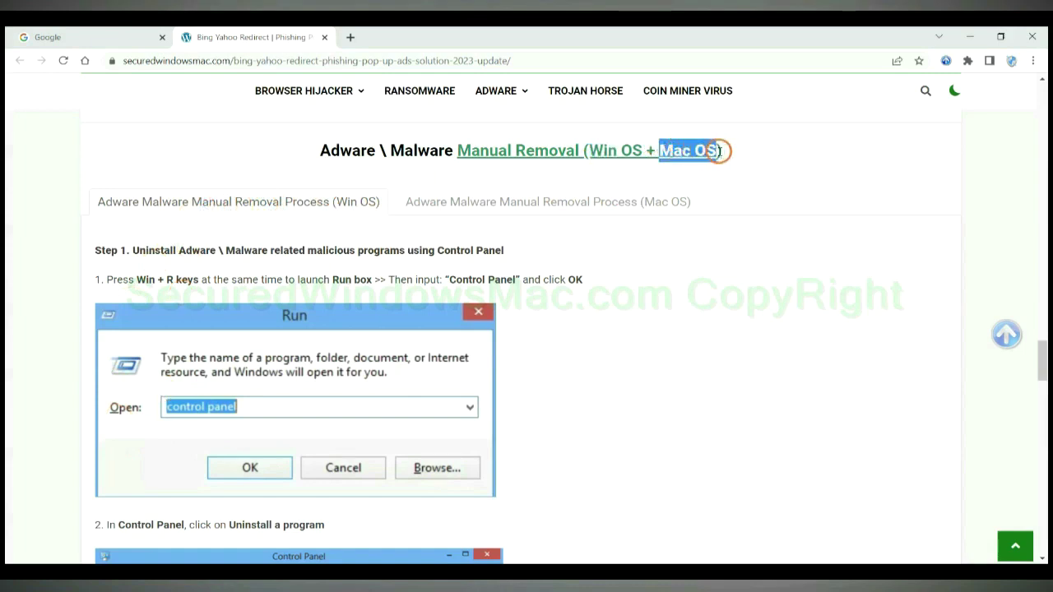
click(538, 200)
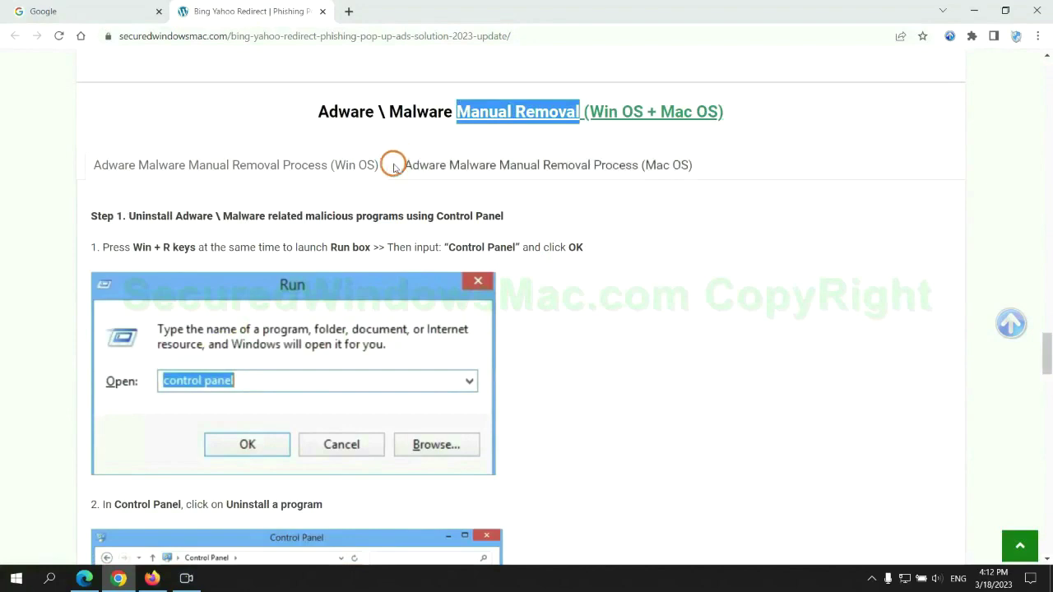
scroll(392, 288, down, 1)
scroll(392, 290, up, 2)
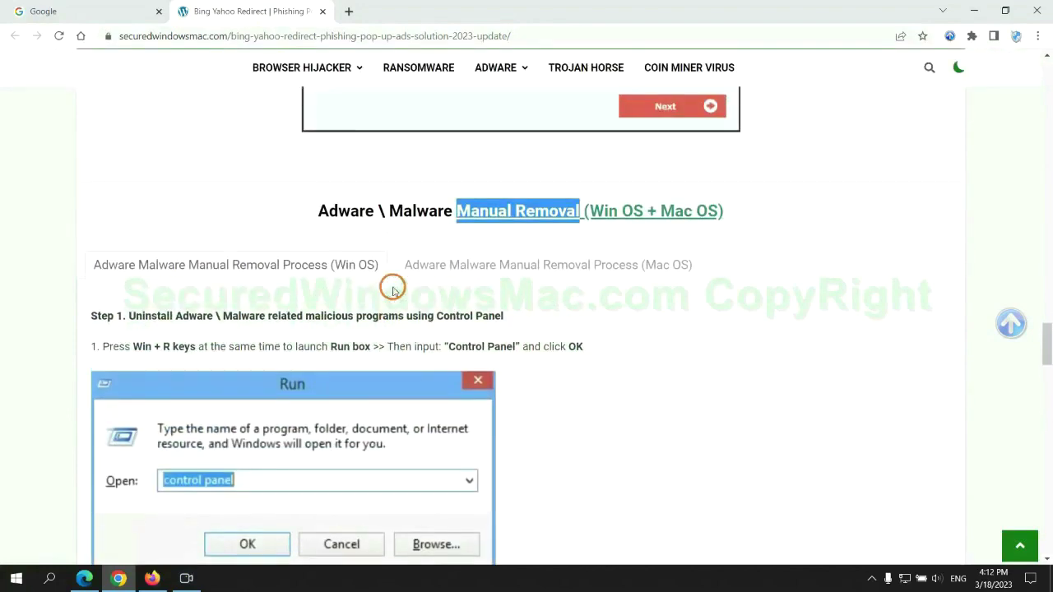
scroll(362, 280, up, 1)
scroll(331, 272, down, 2)
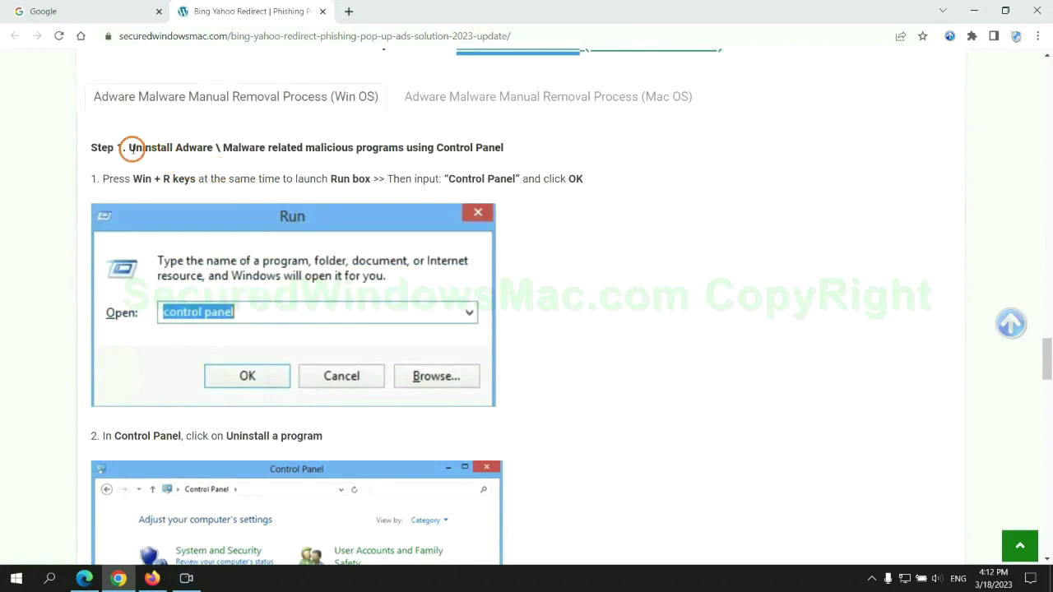
drag(143, 151, 404, 152)
click(699, 218)
scroll(655, 218, down, 2)
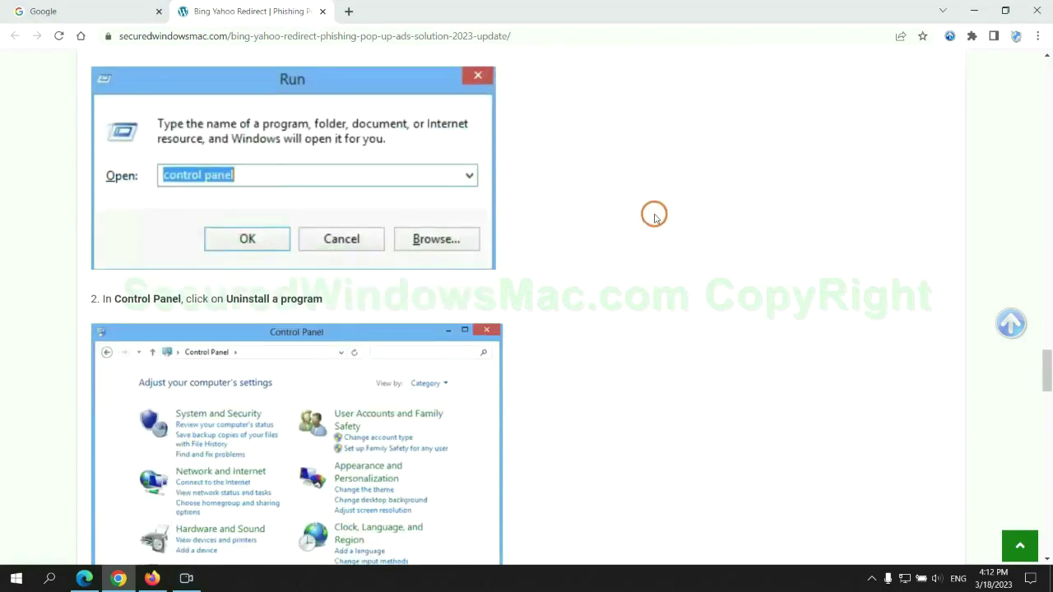
Launch Control Panel from the Windows Run box with the command "control panel"
key(super+r)
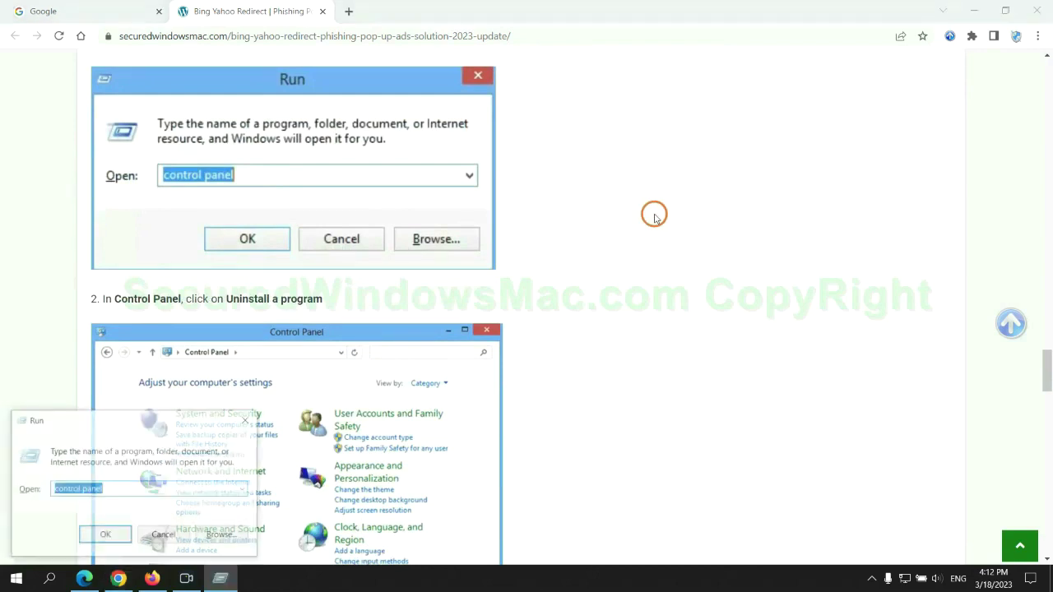
text(co)
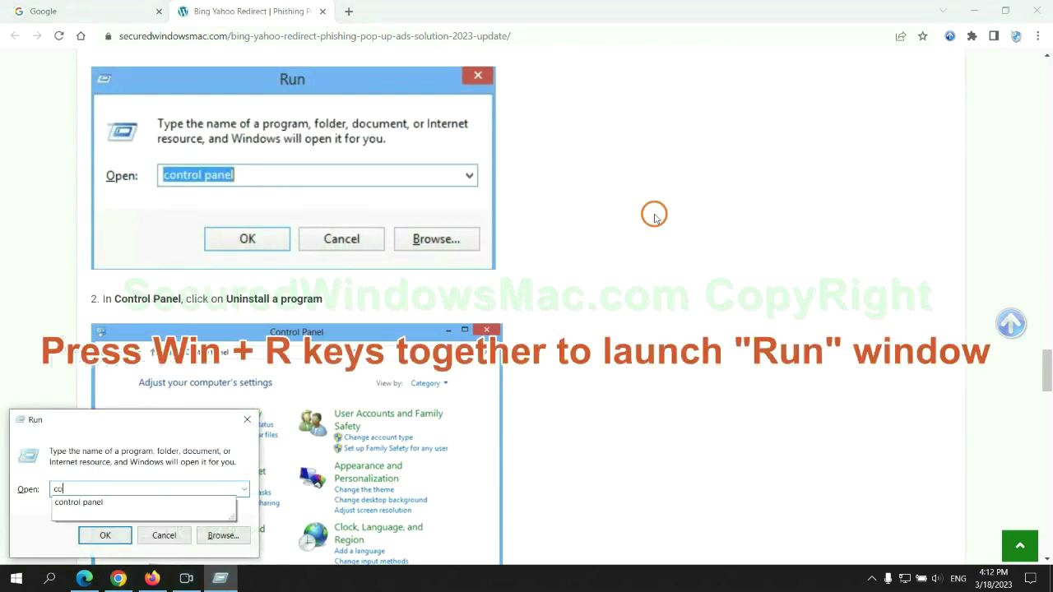
text(ntrol)
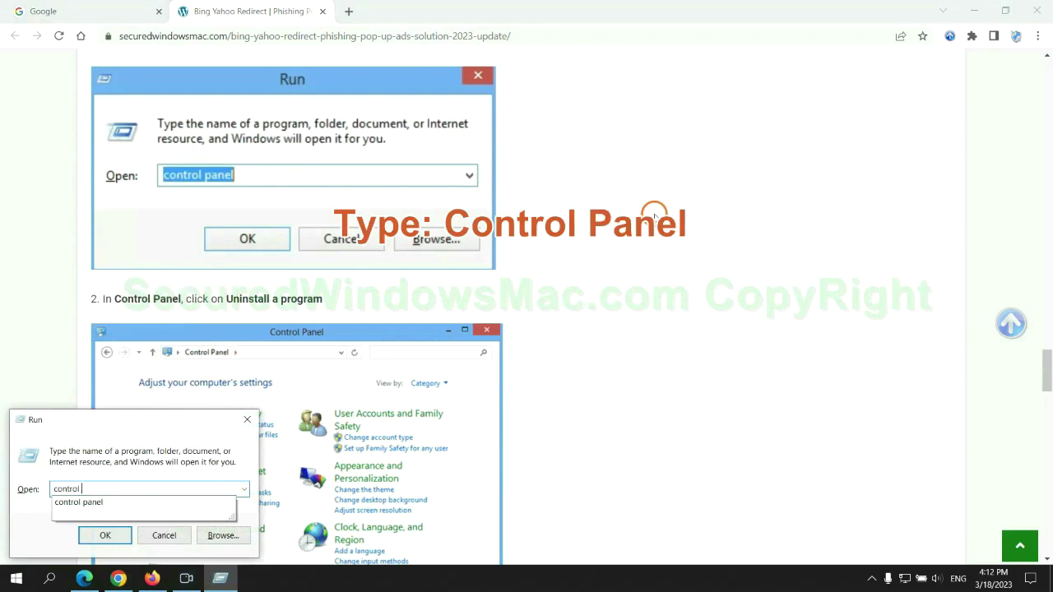
text( panel)
key(Return)
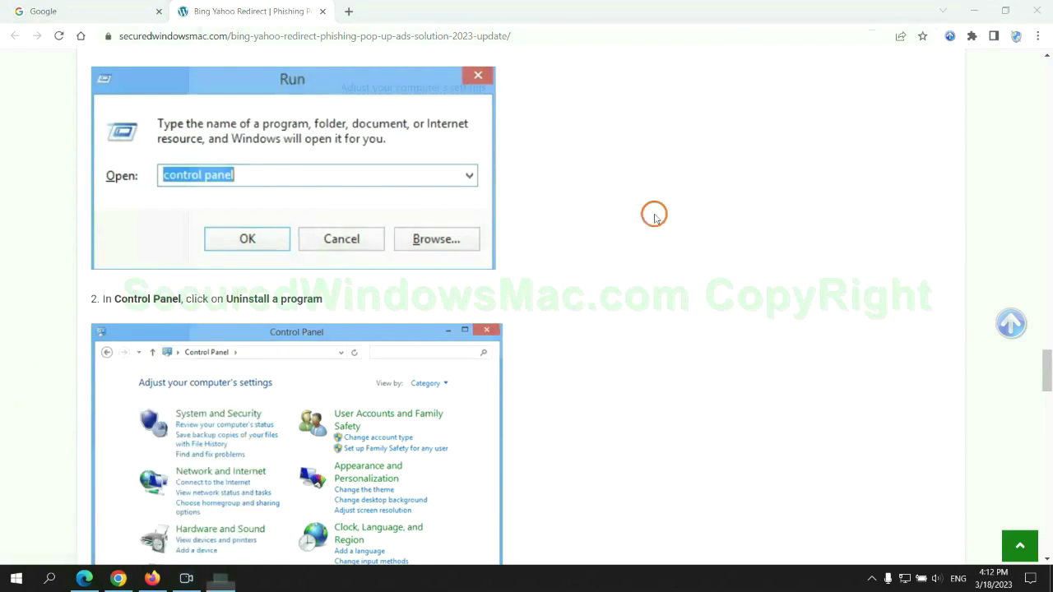
View the Uninstall/Change option for Lantern in Programs and Features, and close the window without uninstalling it
click(415, 289)
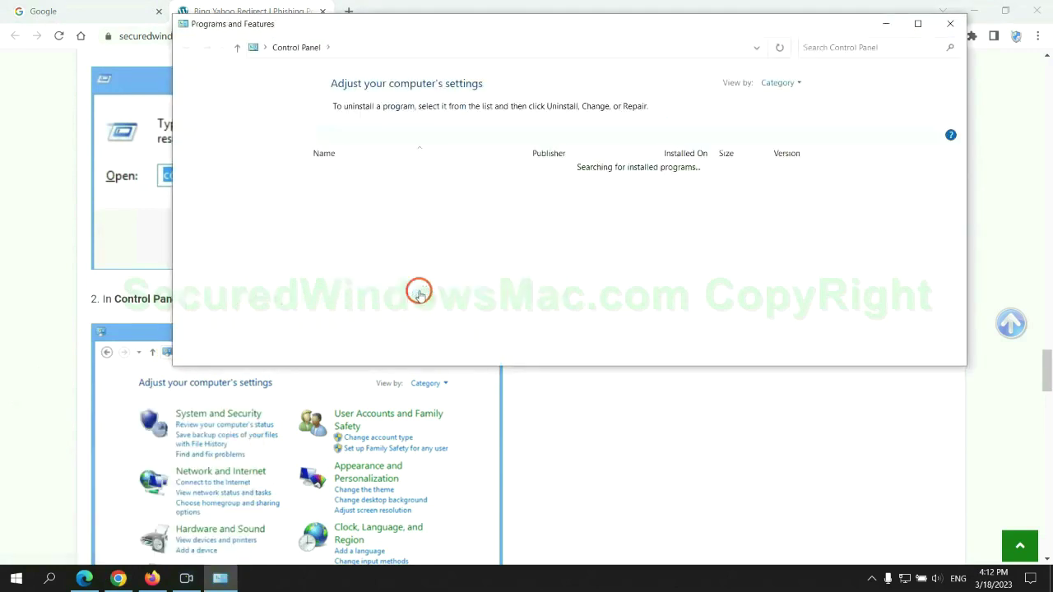
click(347, 196)
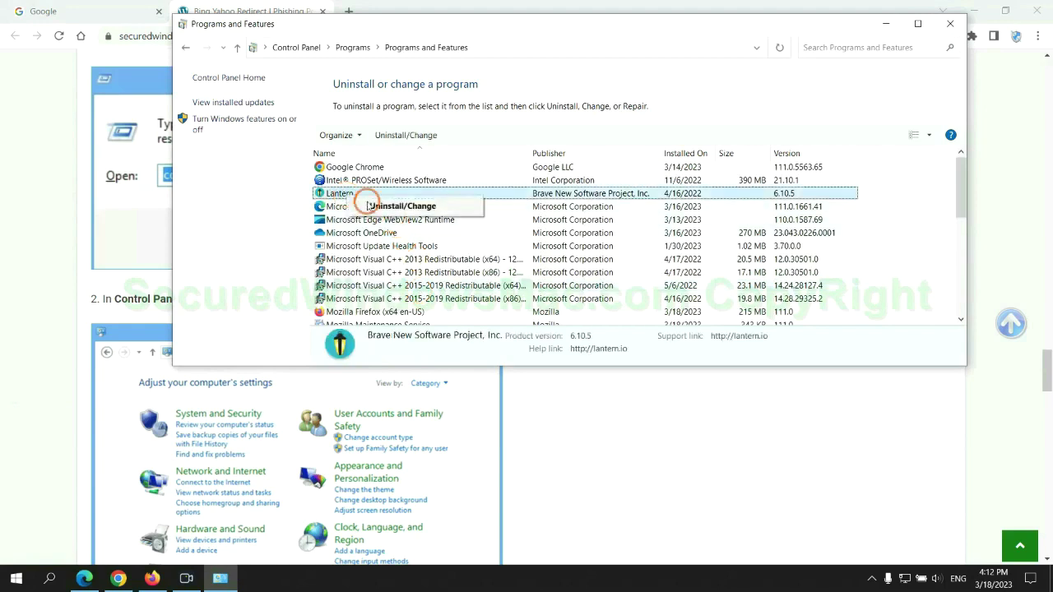
right_click(367, 200)
click(947, 25)
click(949, 24)
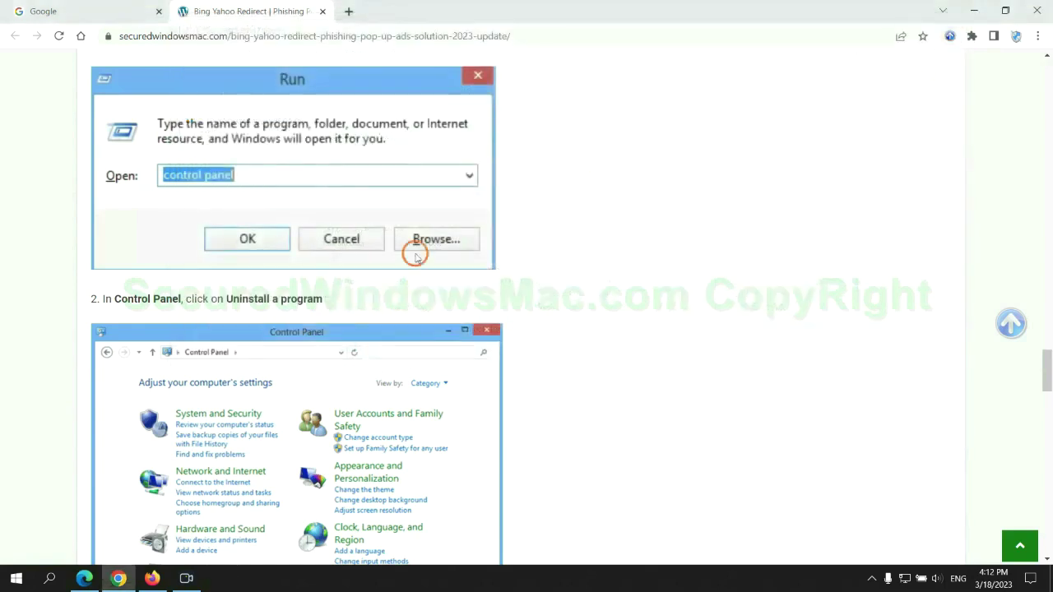
Review the guide's Step 2 on malicious browser extensions, and remove the McAfee WebAdvisor extension from Microsoft Edge
scroll(310, 352, down, 6)
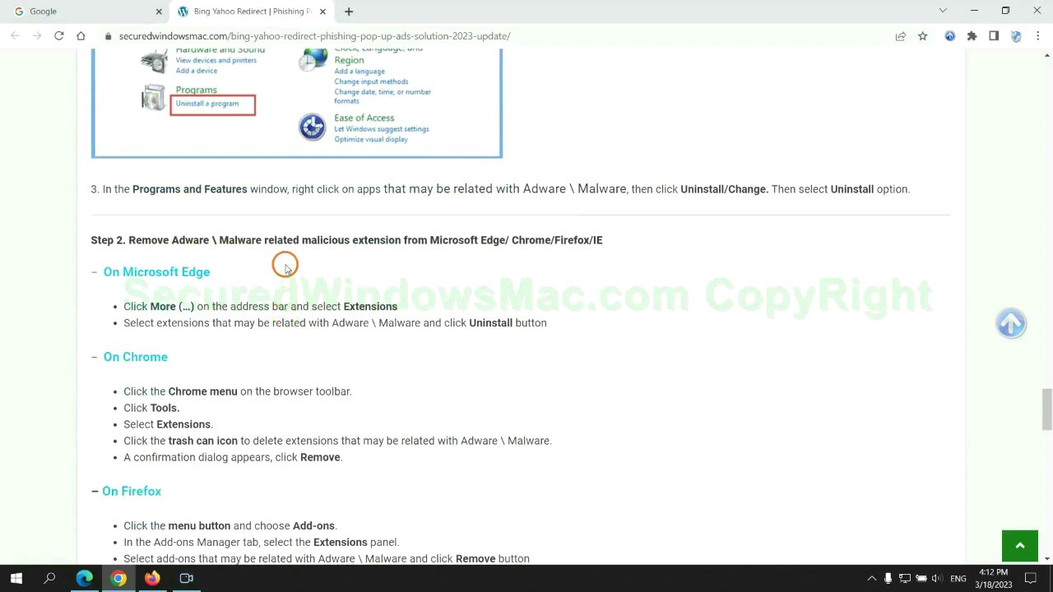
drag(297, 243, 403, 244)
click(411, 256)
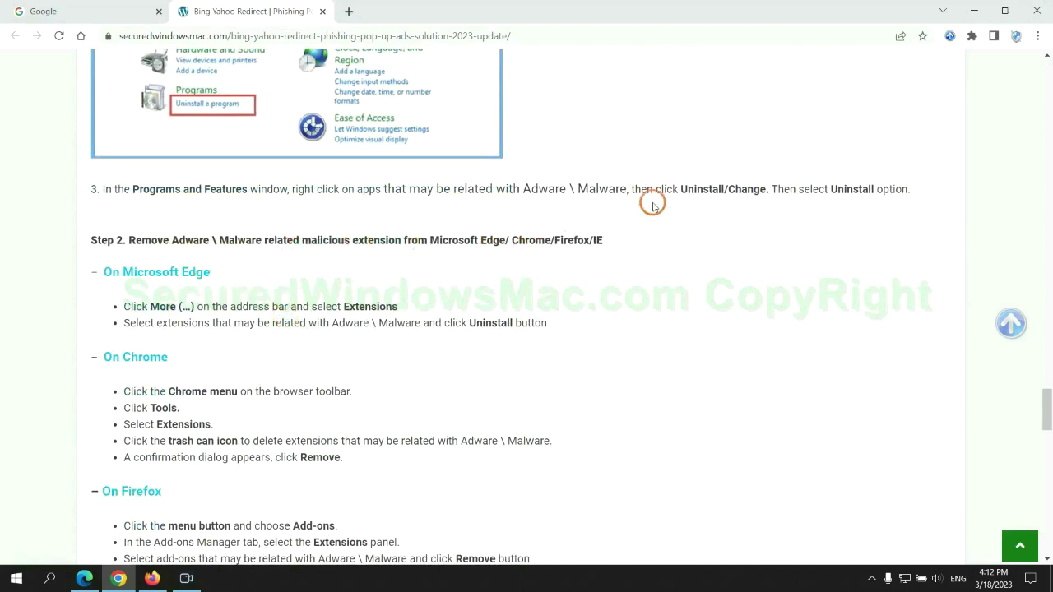
click(86, 576)
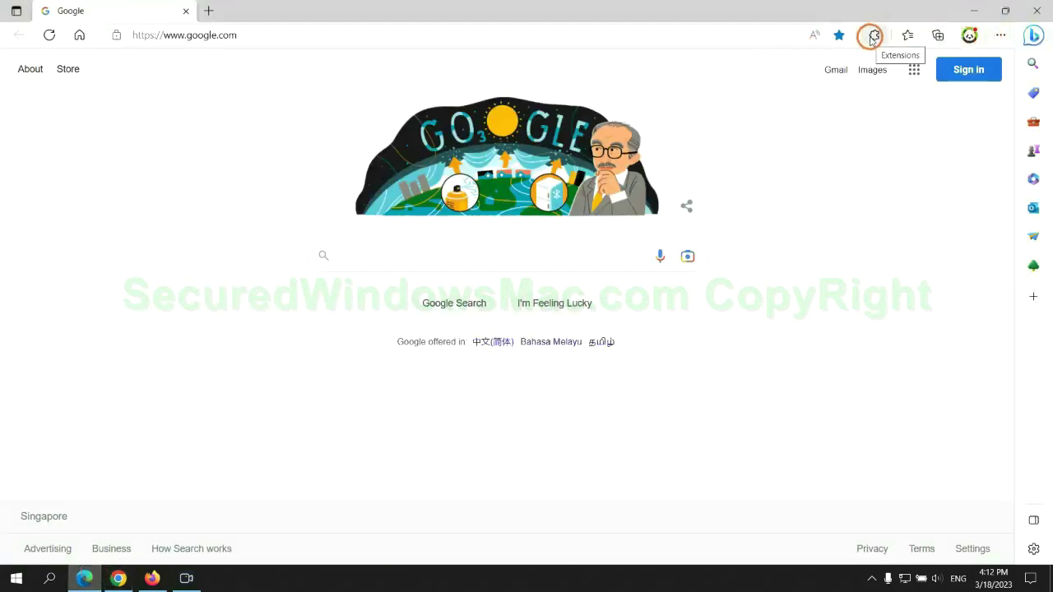
click(872, 38)
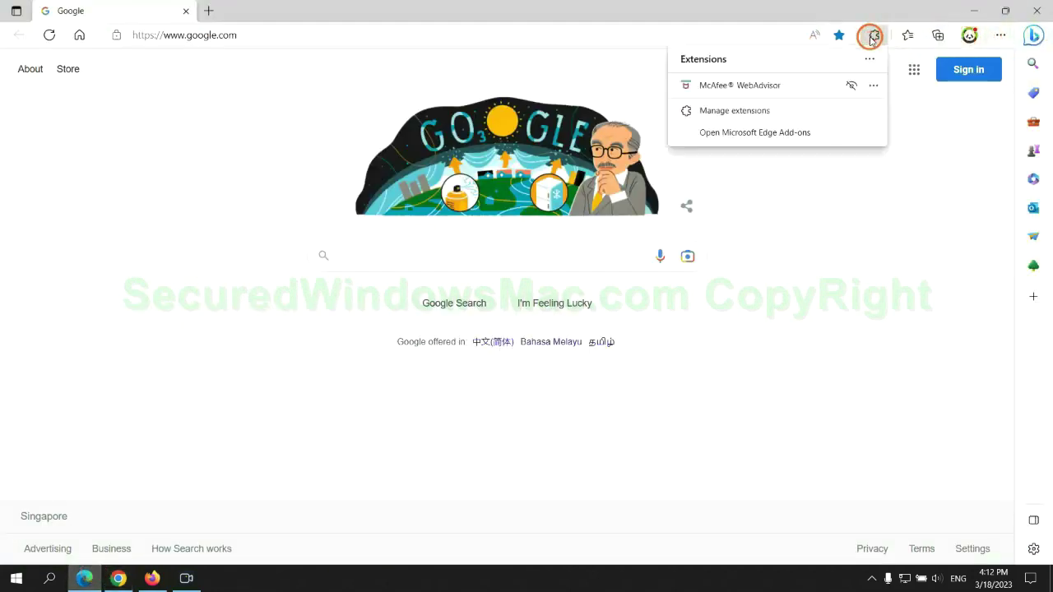
click(730, 110)
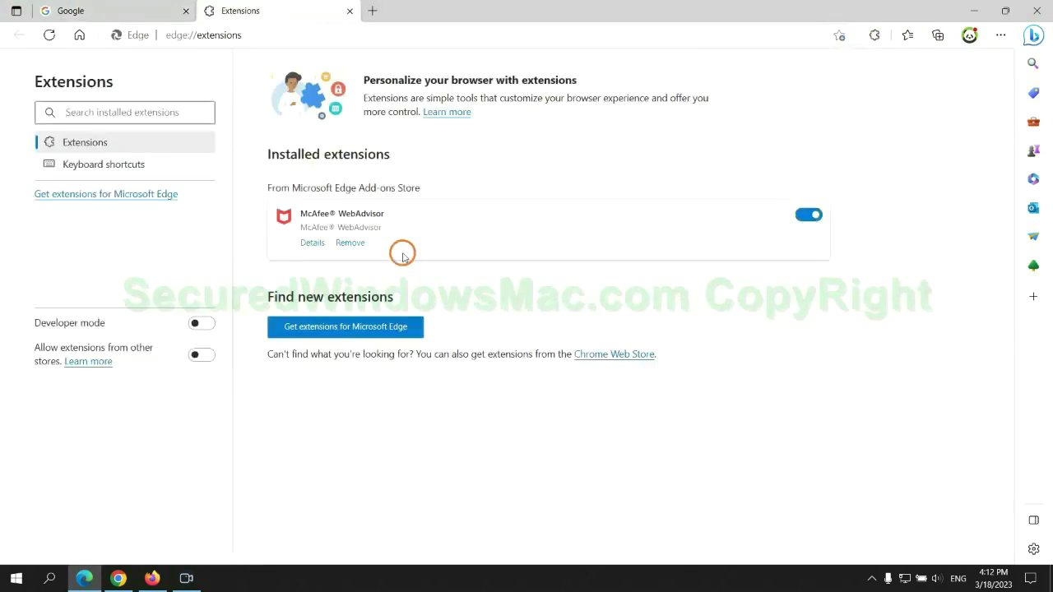
click(350, 243)
click(757, 130)
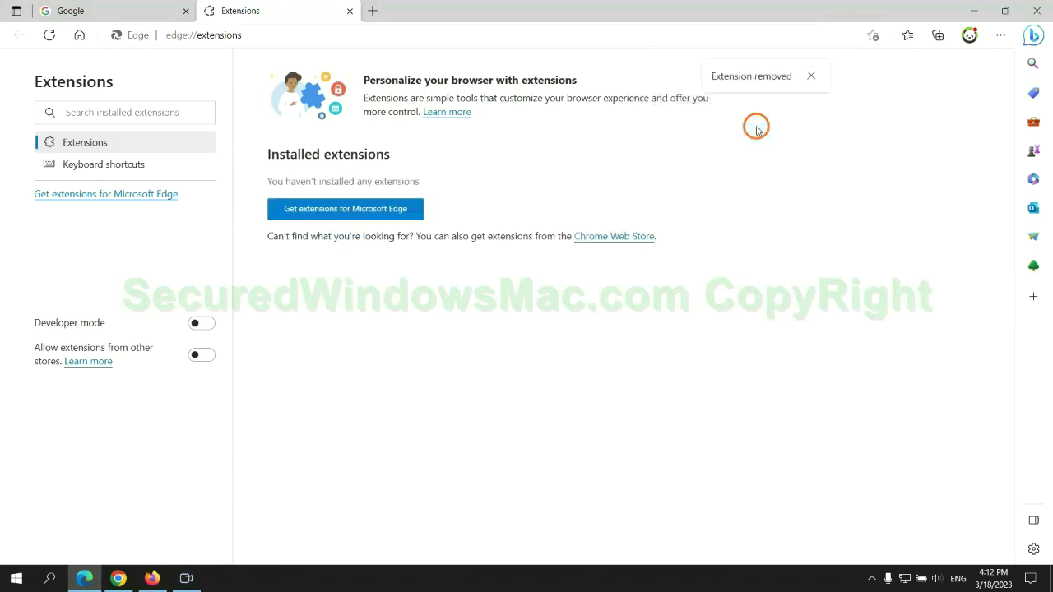
Close Edge's extensions page, switch to Google Chrome and remove the Ecosia extension, closing its uninstall feedback page
click(349, 11)
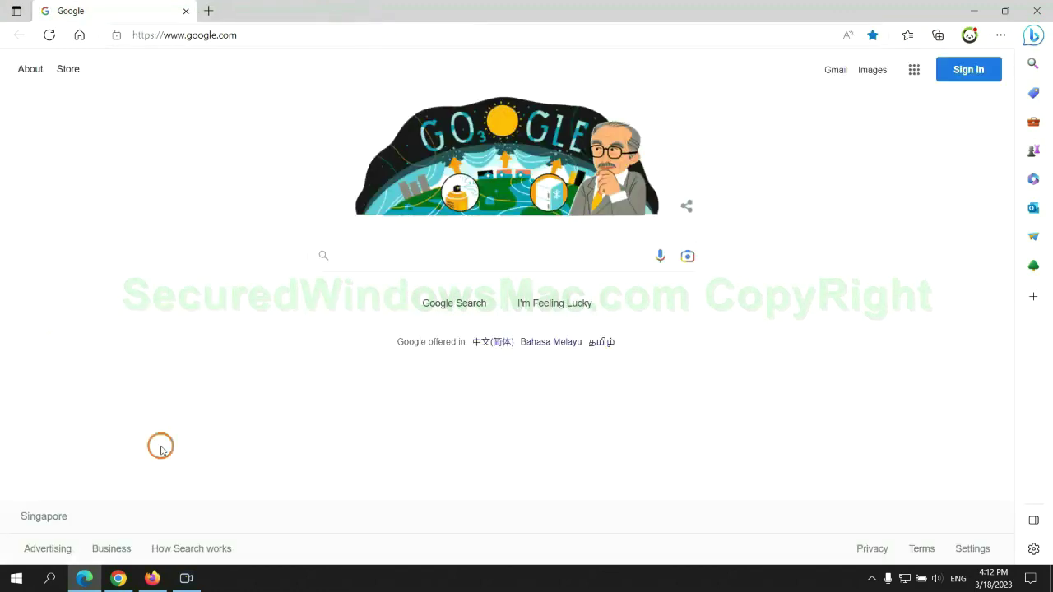
click(119, 579)
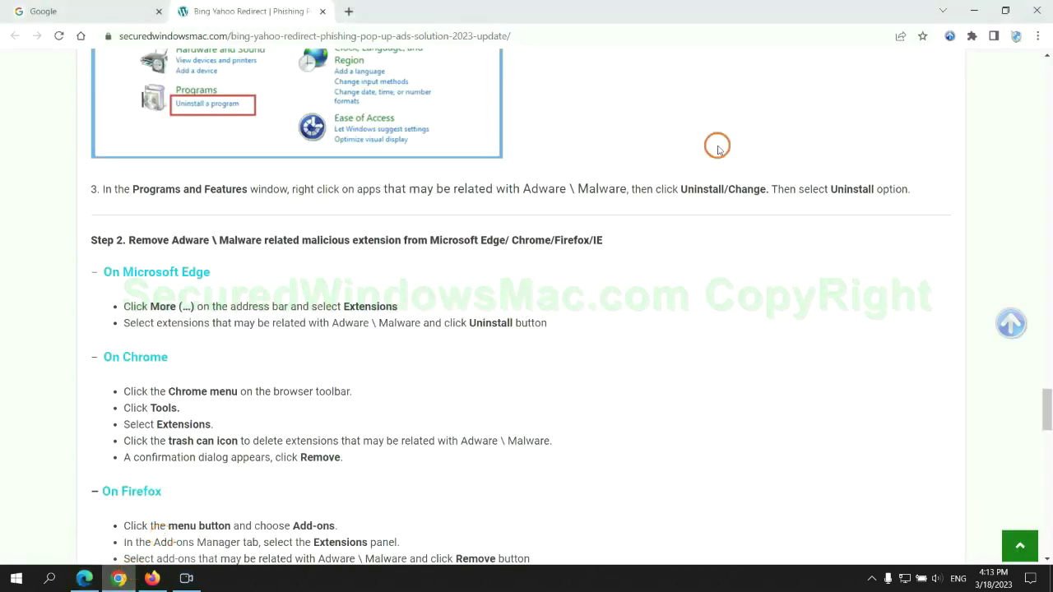
click(971, 36)
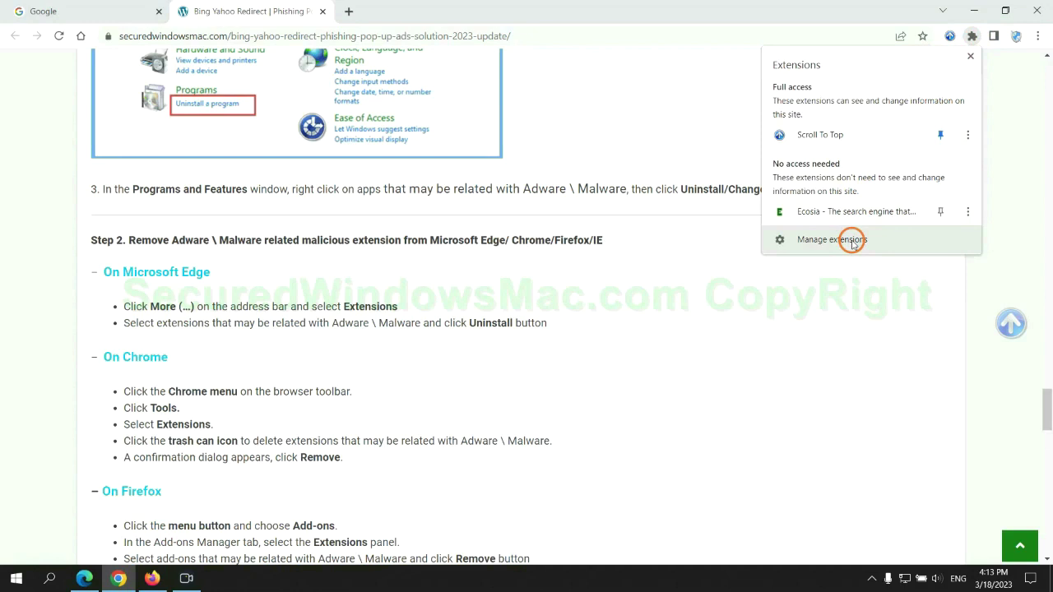
click(858, 241)
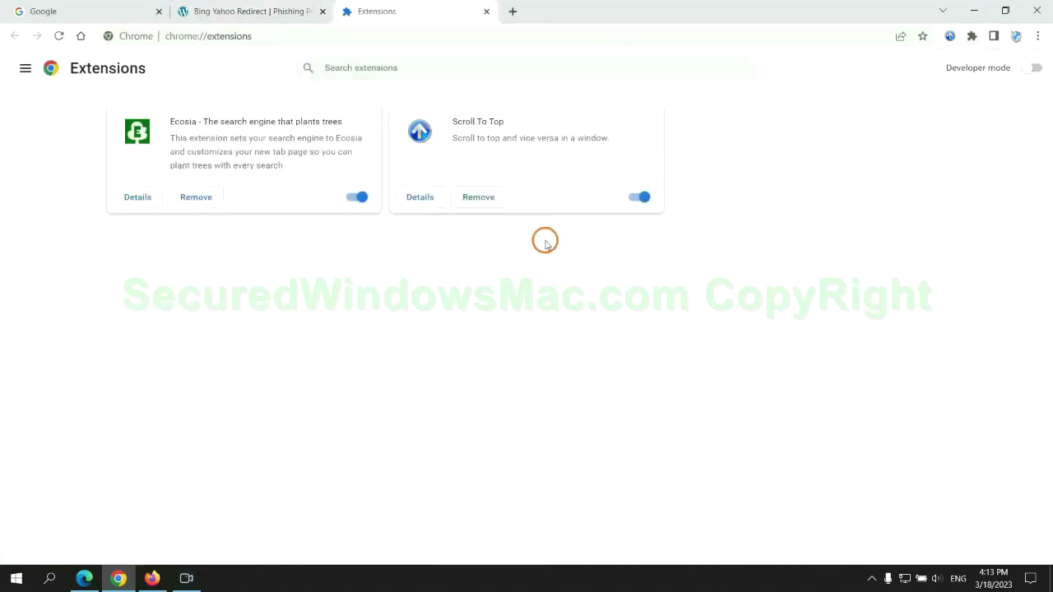
click(195, 197)
click(864, 146)
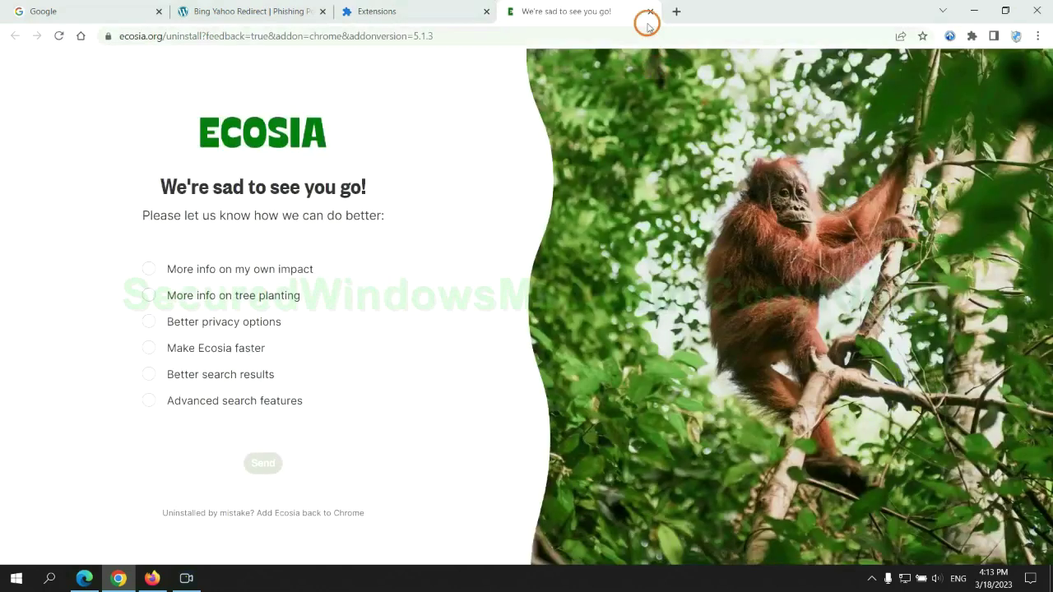
click(650, 12)
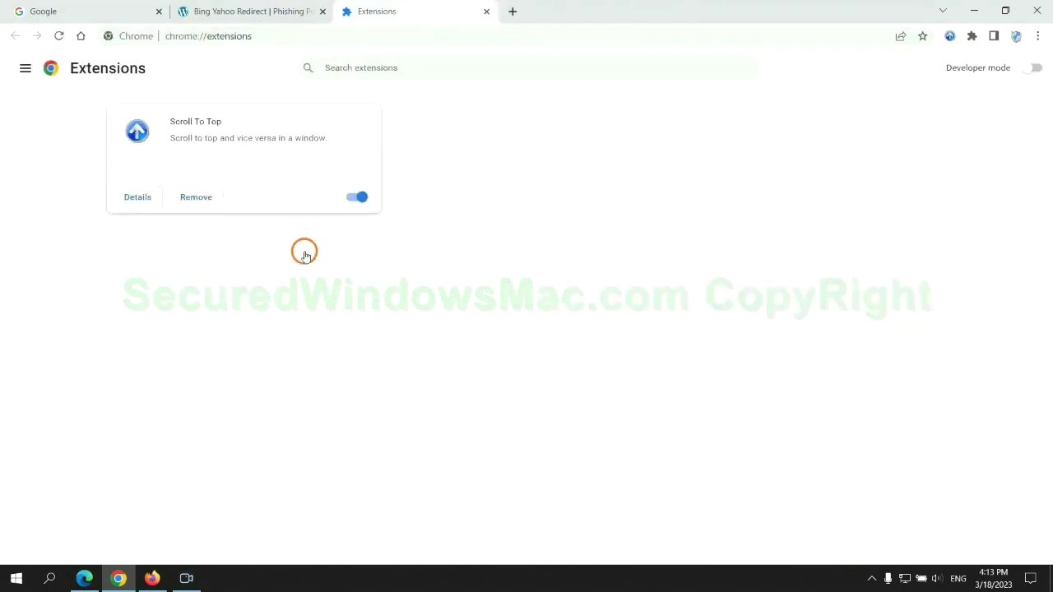
Switch to Firefox and remove the Enhancer for YouTube extension through the Add-ons Manager
click(151, 576)
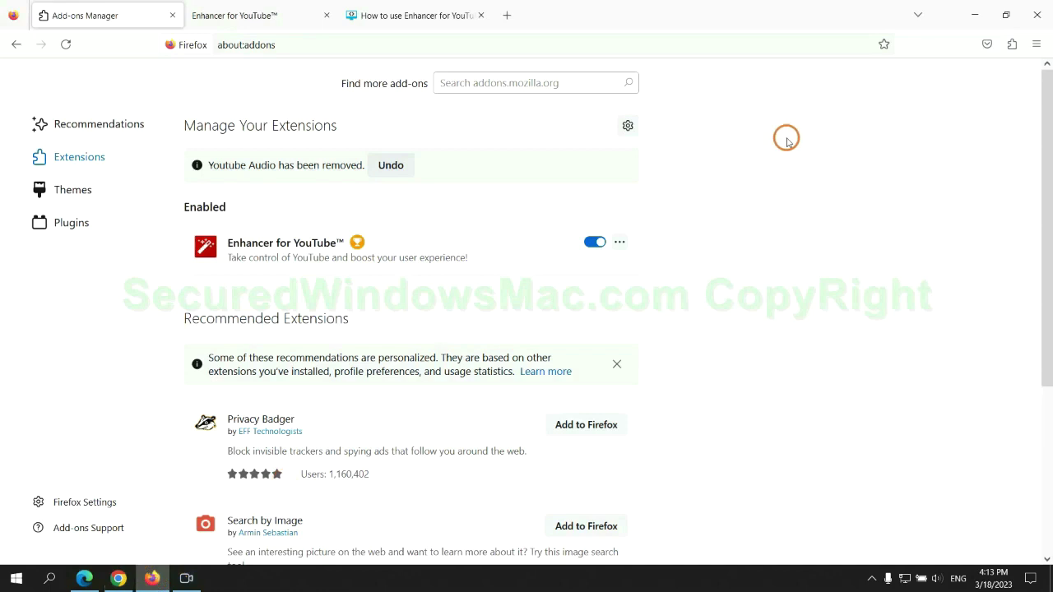
click(1011, 46)
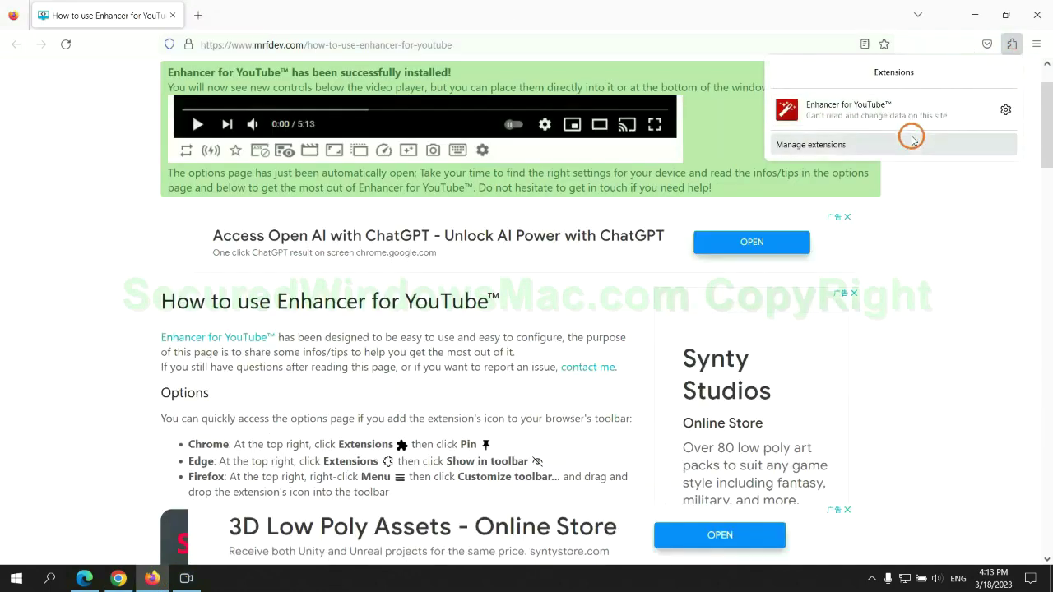
click(909, 142)
click(619, 200)
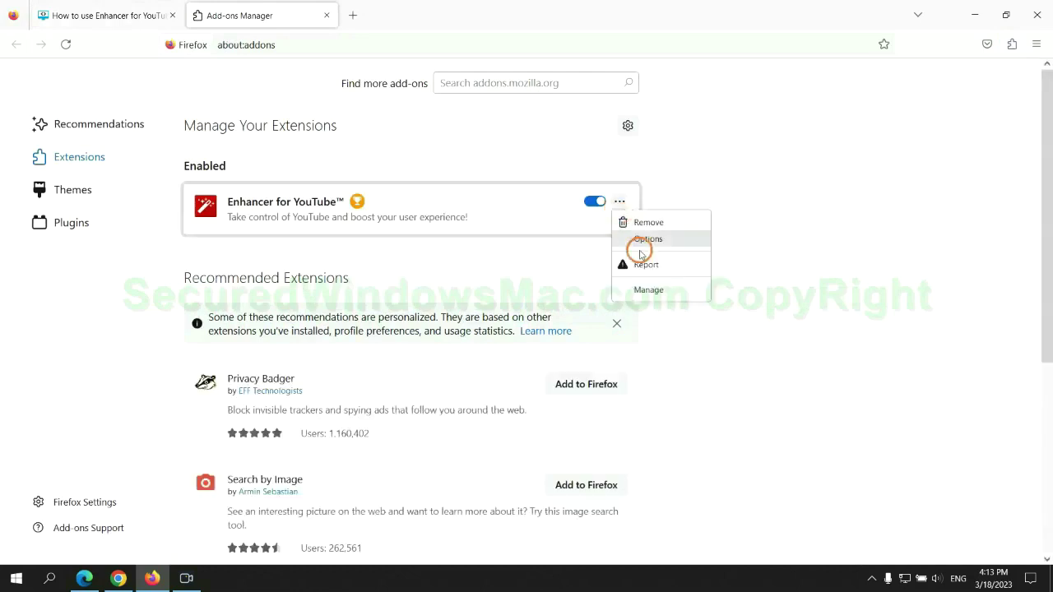
click(648, 224)
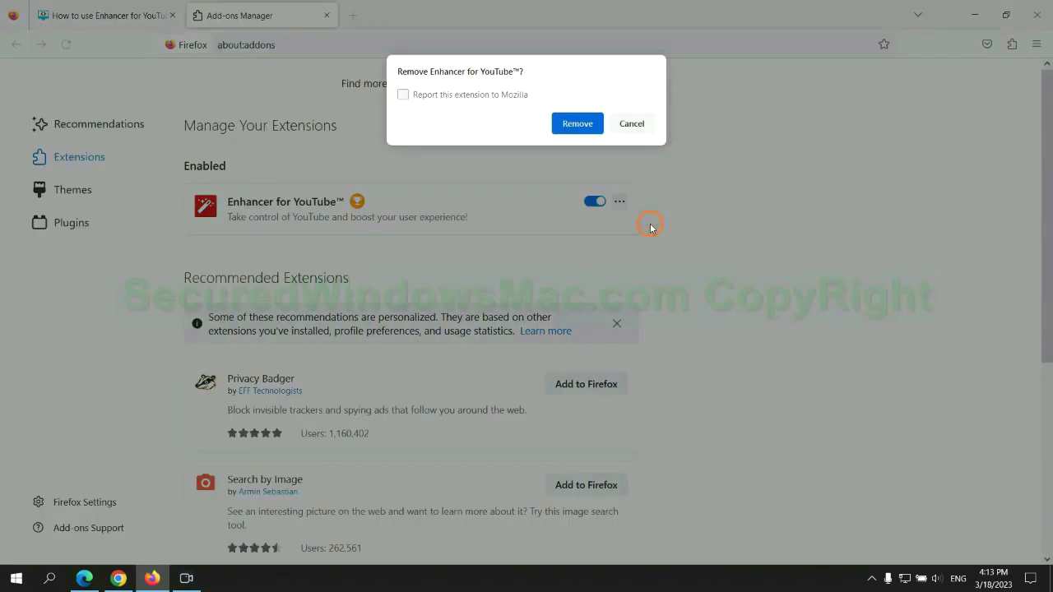
click(576, 124)
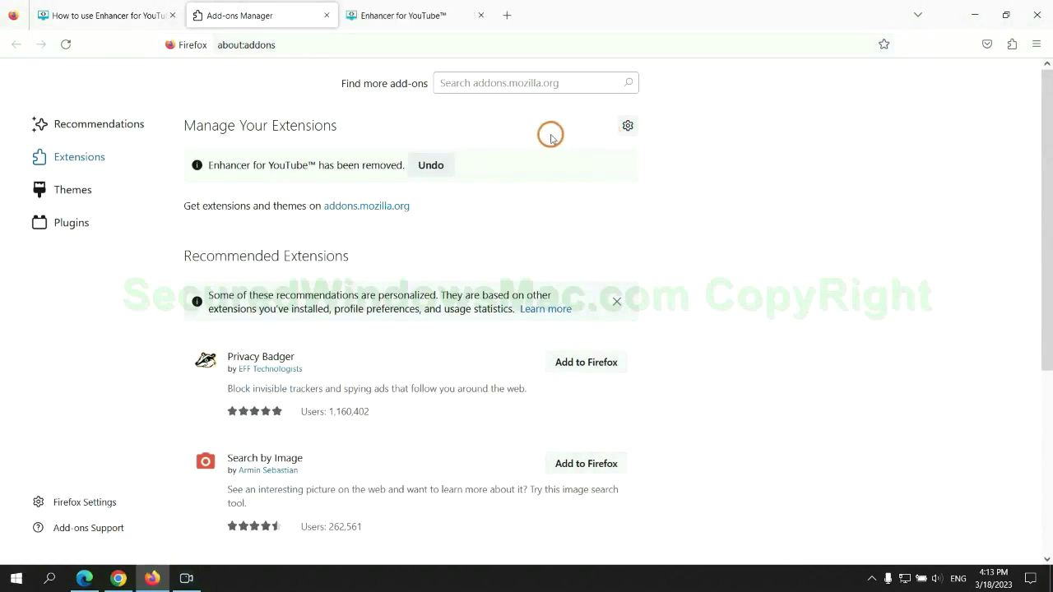
Return to the guide in Chrome, go to Step 3 on registry files, and launch Registry Editor with the Run command "regedit"
key(alt+Tab)
drag(244, 231, 305, 244)
click(304, 244)
scroll(301, 251, down, 3)
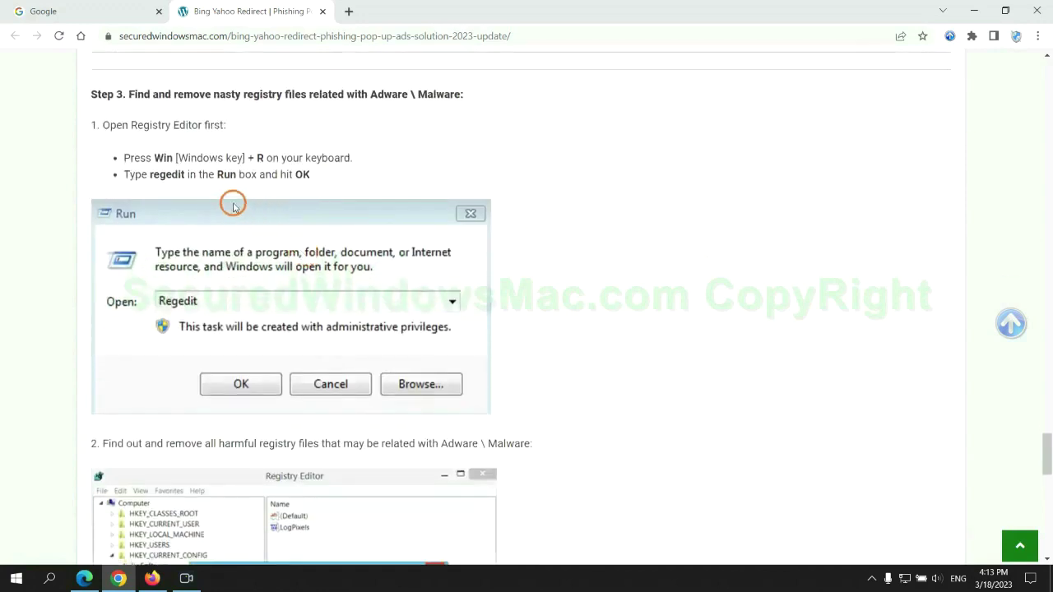
key(super+r)
text(re)
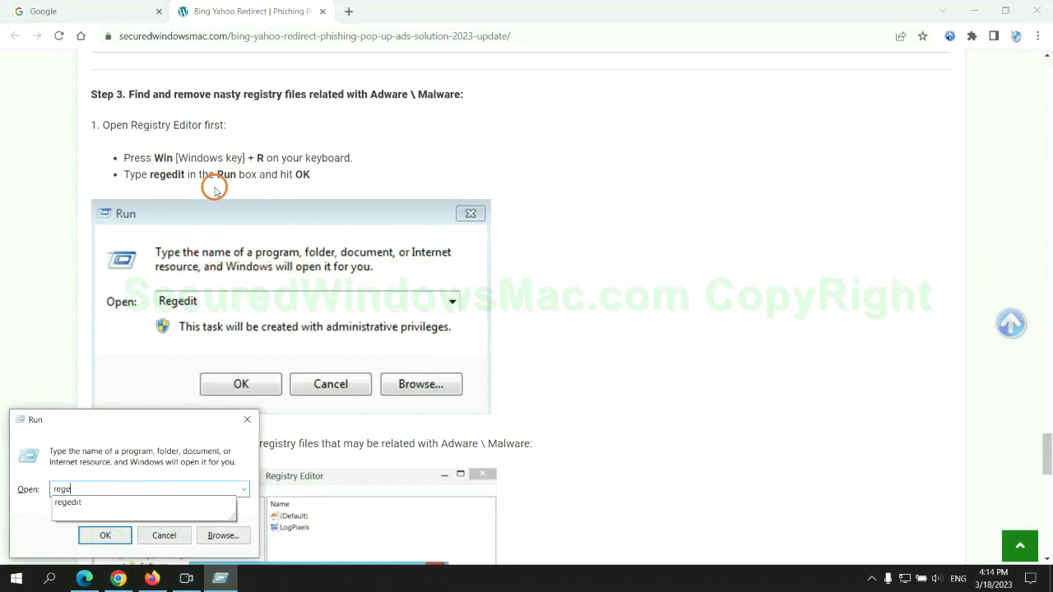
text(gedit)
key(Return)
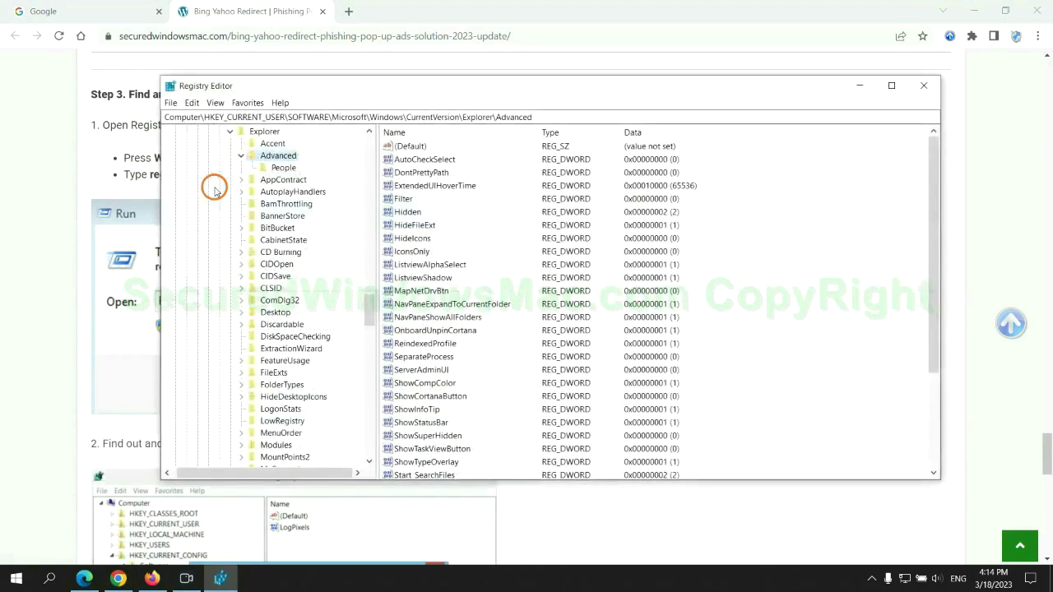
Search the registry for "Apps" and choose to delete the StoreAppsOnTaskbar value under Explorer\Advanced
click(191, 103)
click(256, 198)
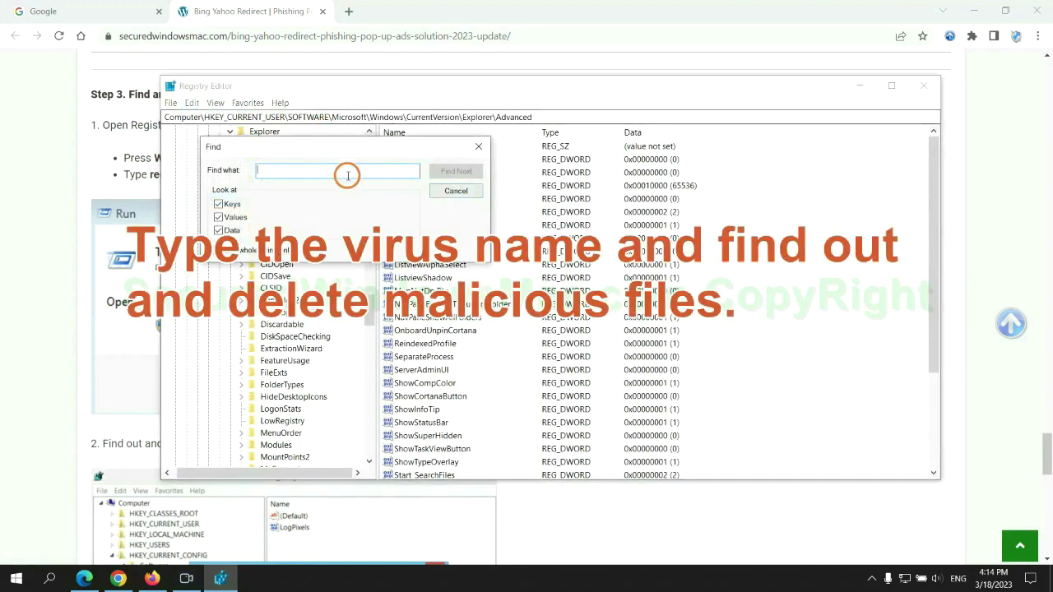
text(Apps)
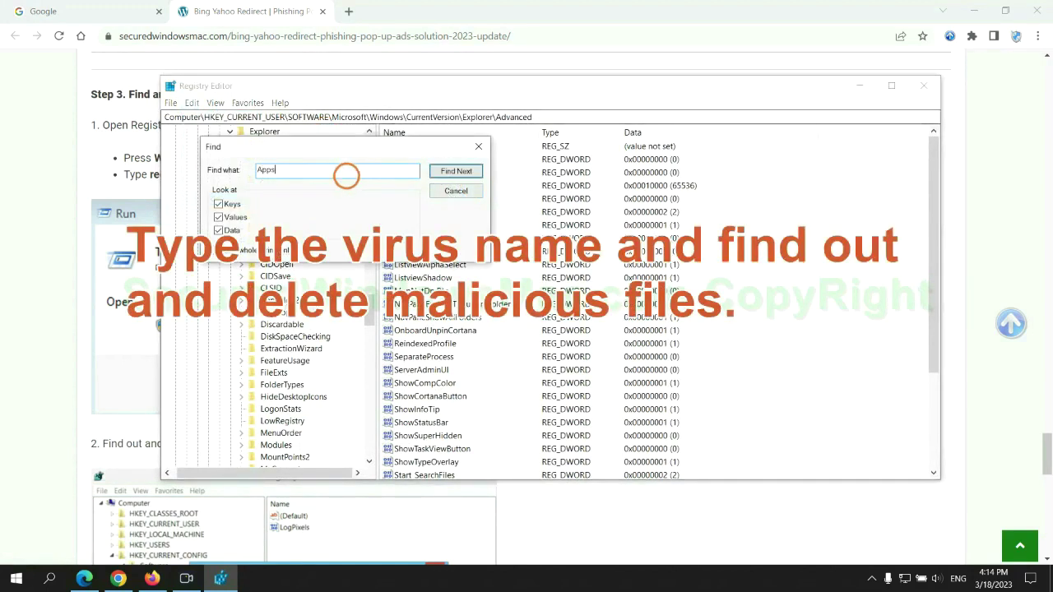
key(Return)
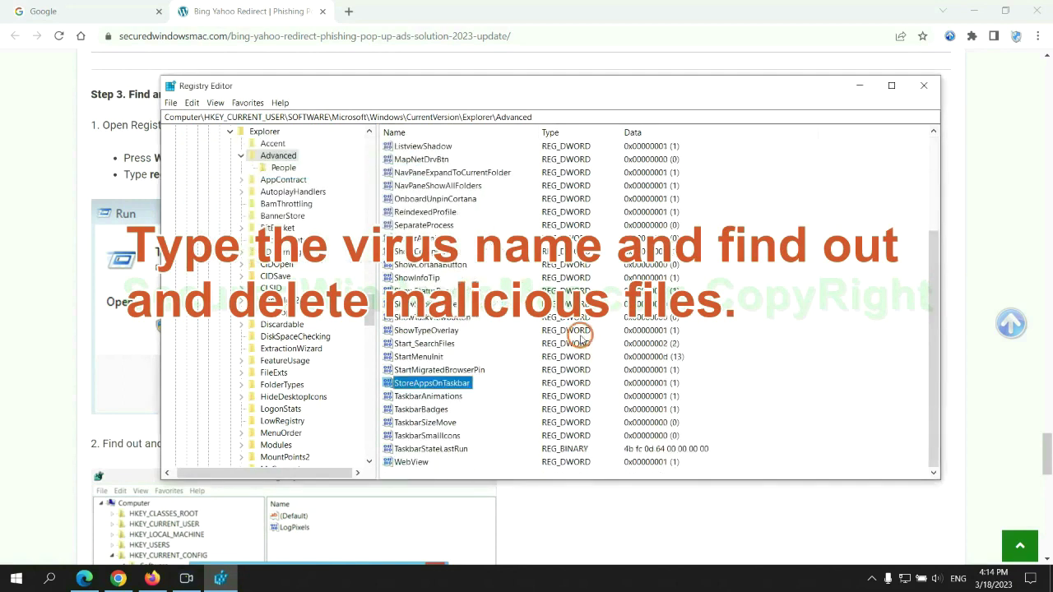
right_click(475, 385)
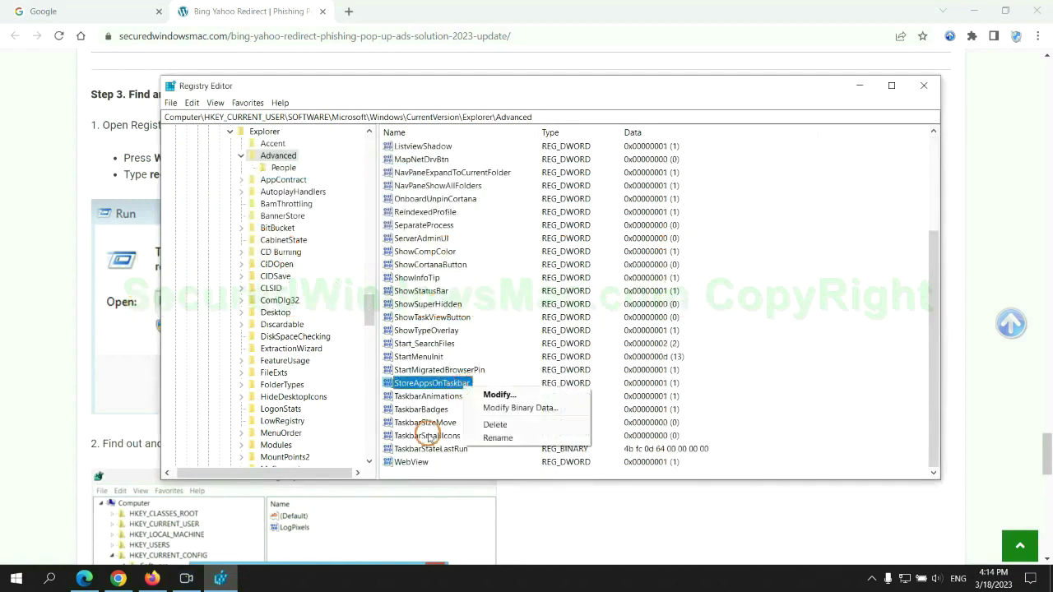
click(496, 425)
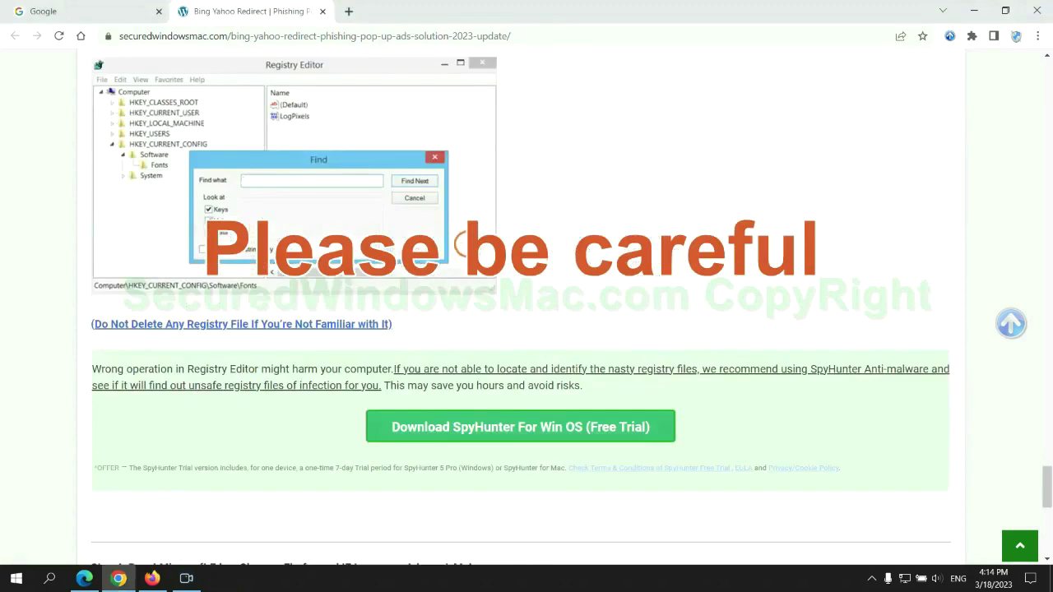
Review the guide's registry warning and Step 4 on resetting browsers, and clear the browsing data in Microsoft Edge for all time
scroll(465, 245, down, 1)
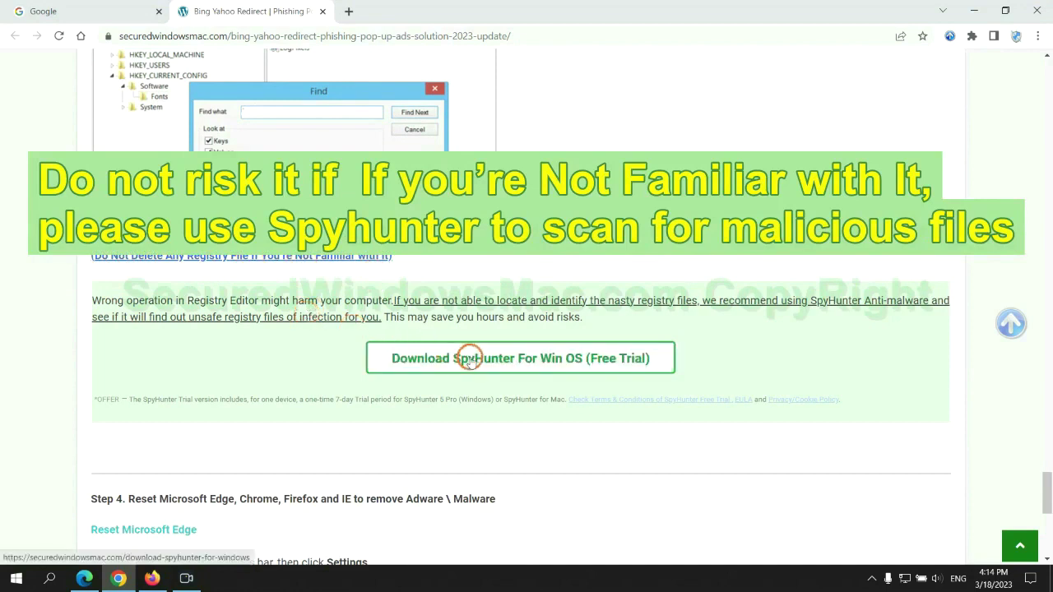
scroll(468, 357, down, 5)
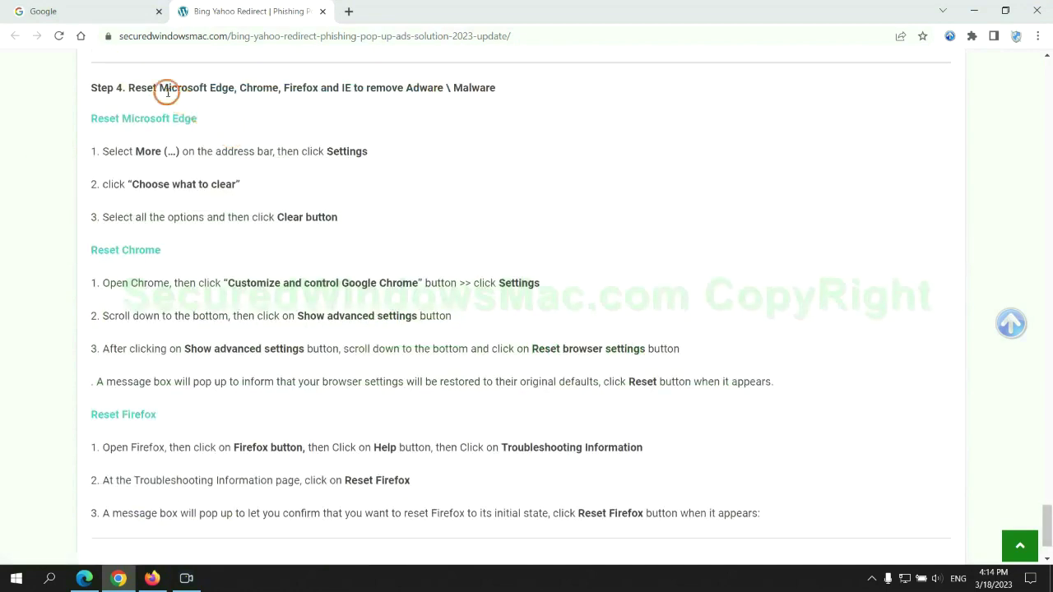
double_click(138, 86)
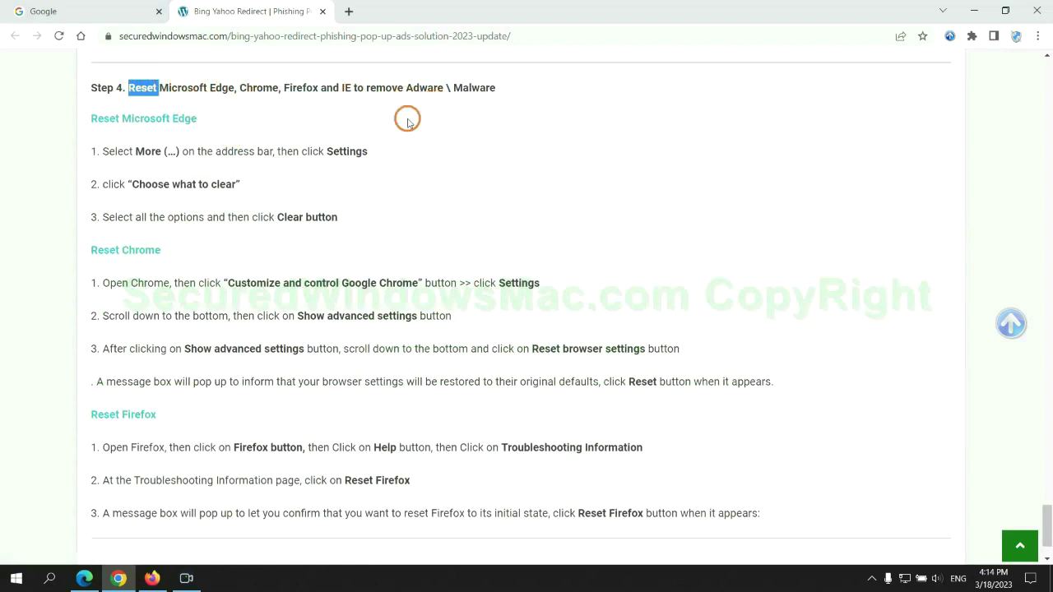
click(407, 122)
click(82, 576)
click(996, 37)
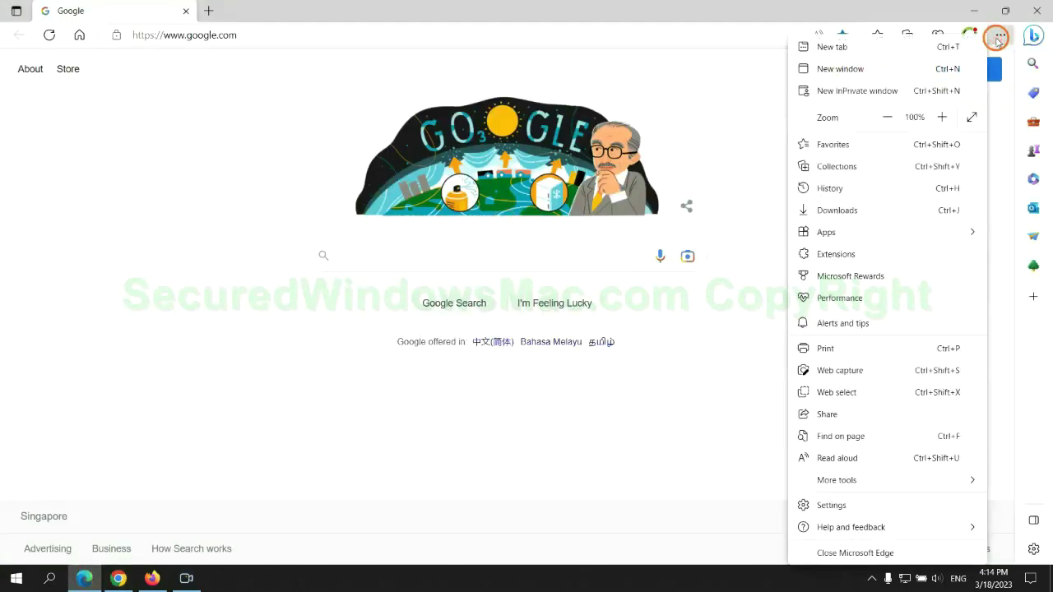
click(825, 505)
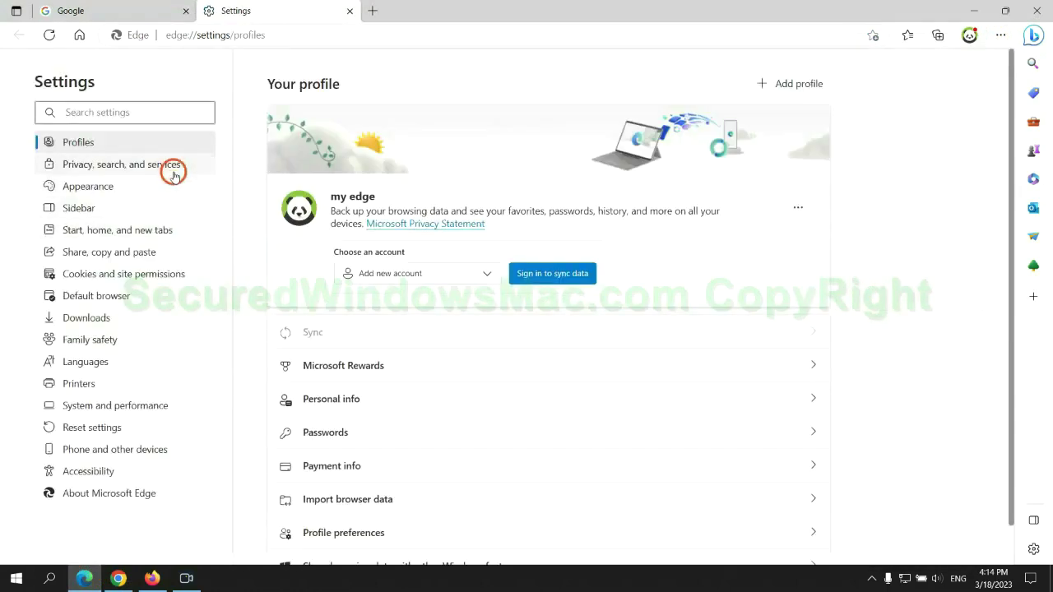
click(172, 173)
scroll(860, 364, down, 3)
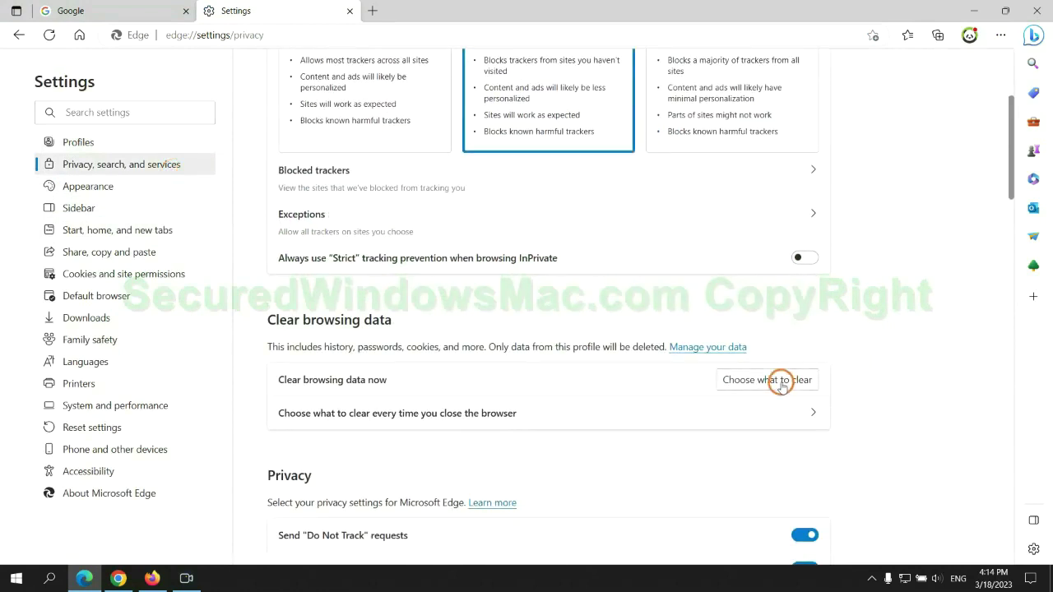
click(780, 381)
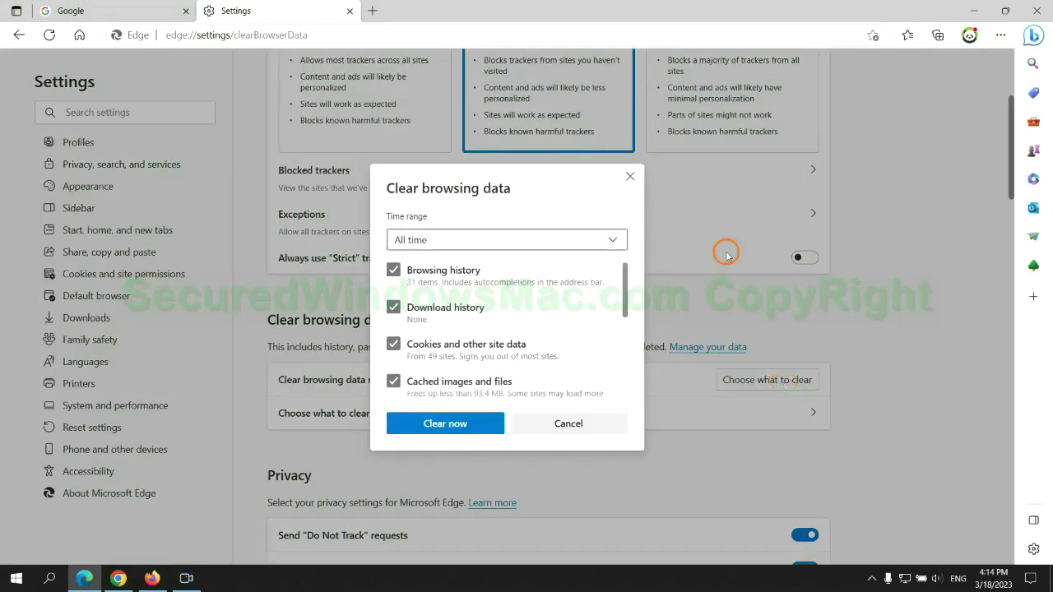
click(463, 425)
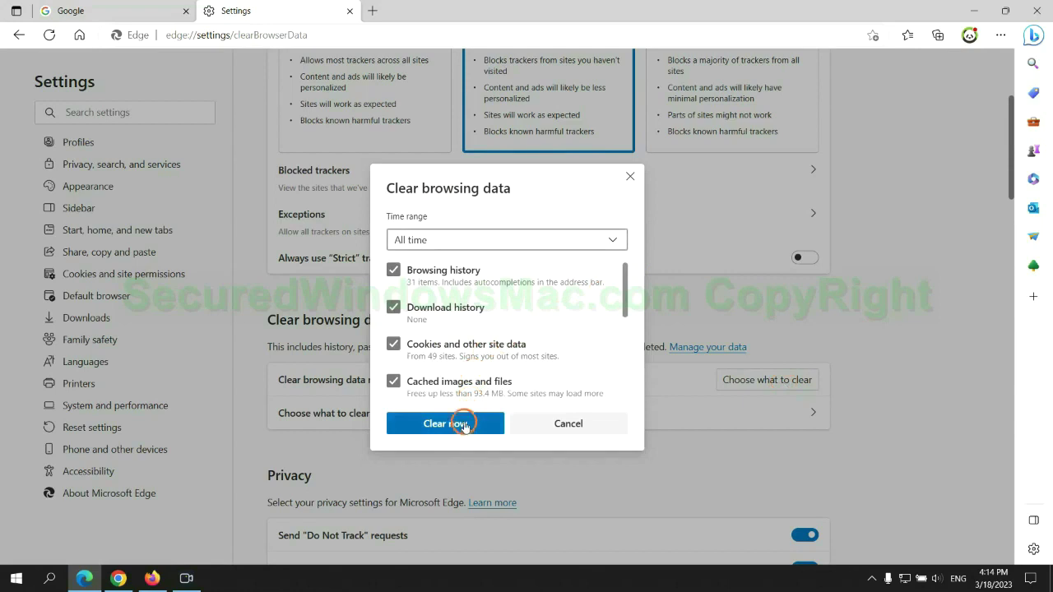
Switch to Chrome, search its settings for "reset" and open the confirmation for restoring settings to their original defaults
click(118, 579)
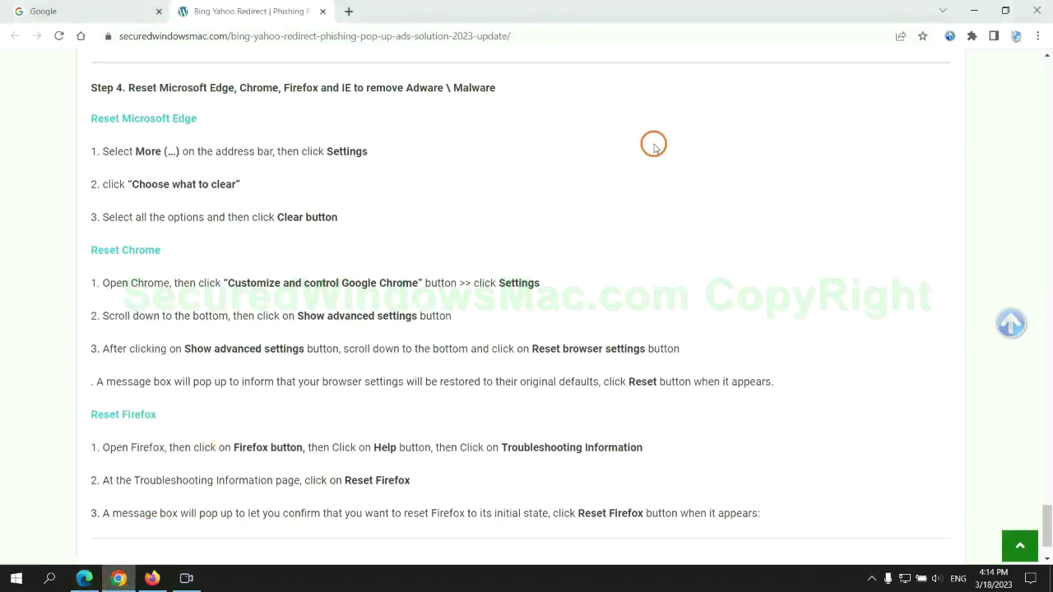
click(1036, 38)
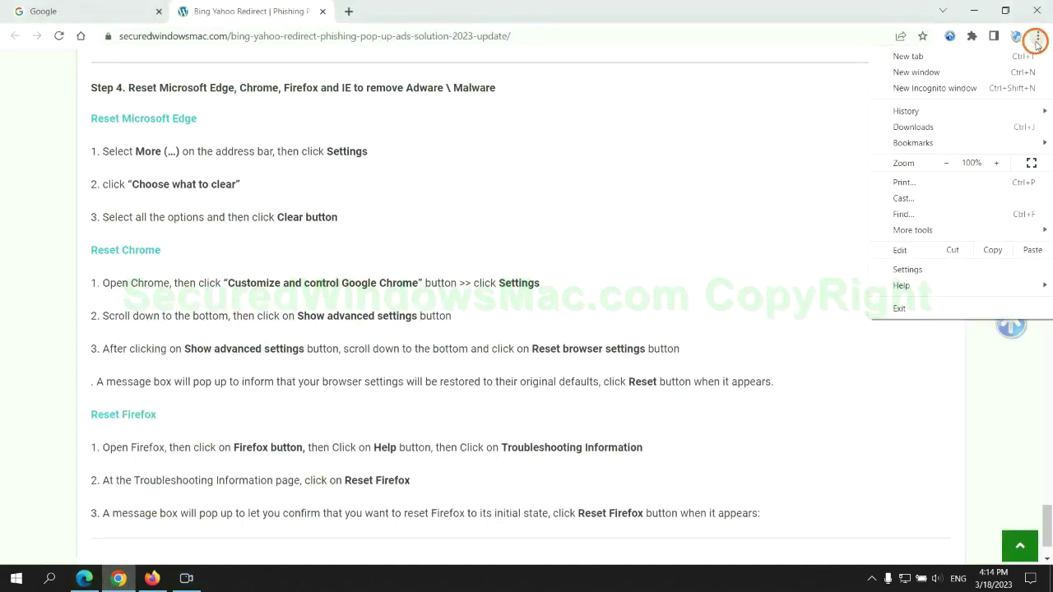
click(912, 269)
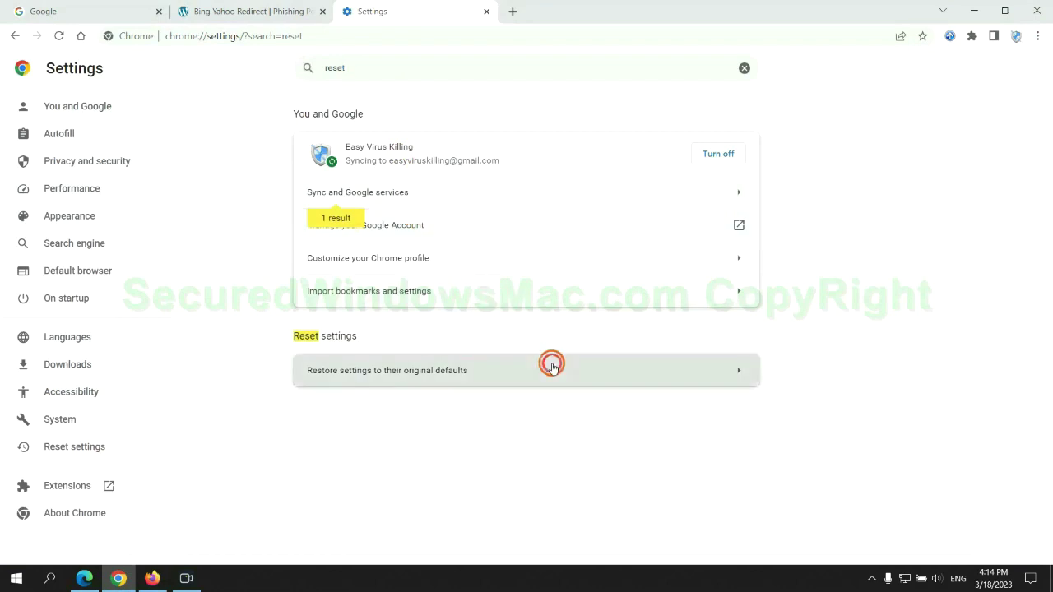
click(551, 366)
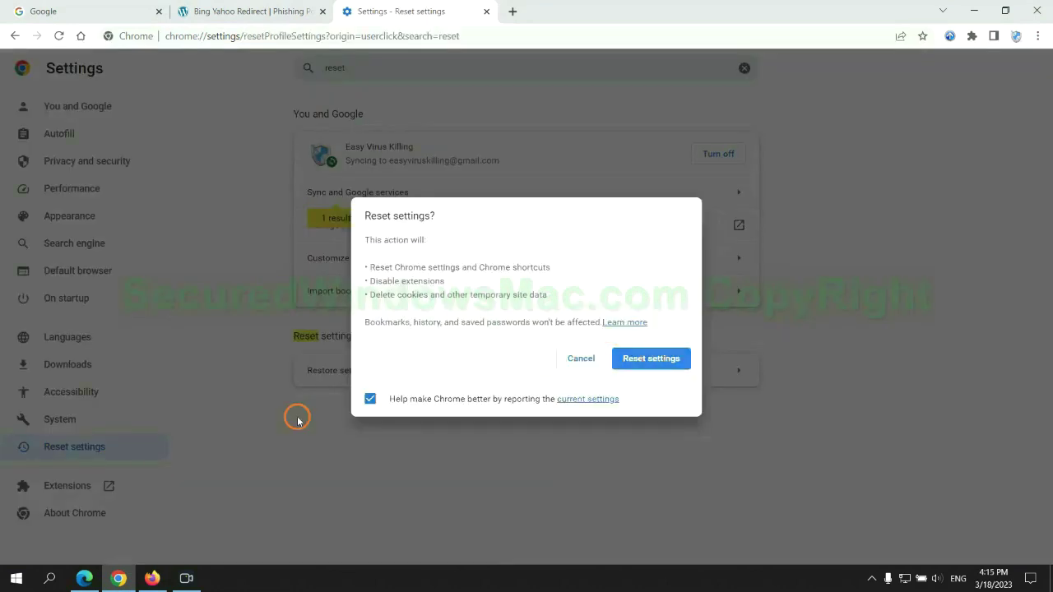
Switch to Firefox, open its Troubleshooting Information page and start refreshing Firefox to its default settings
click(152, 576)
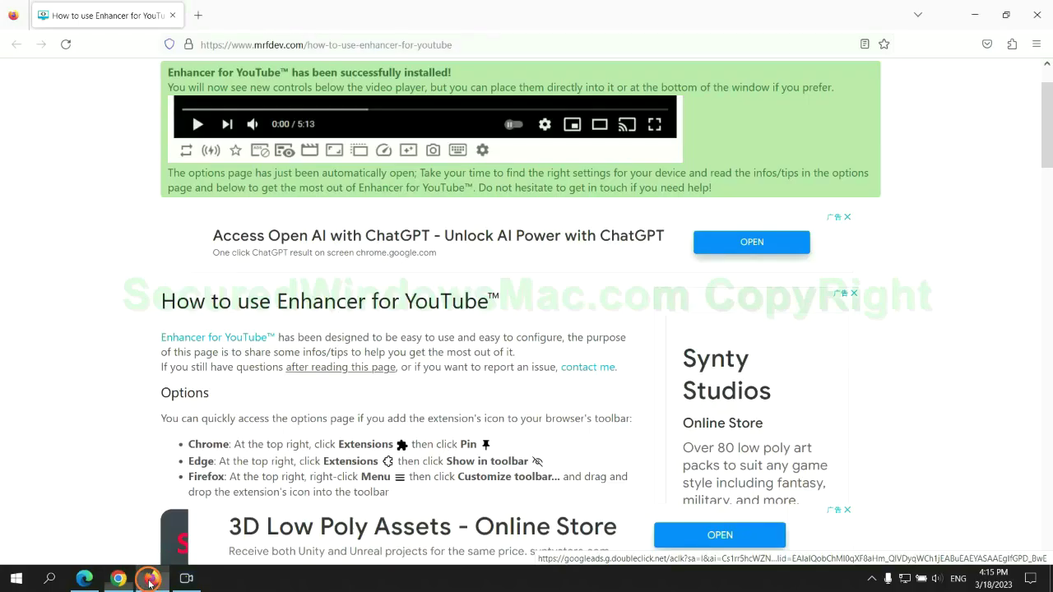
click(1030, 50)
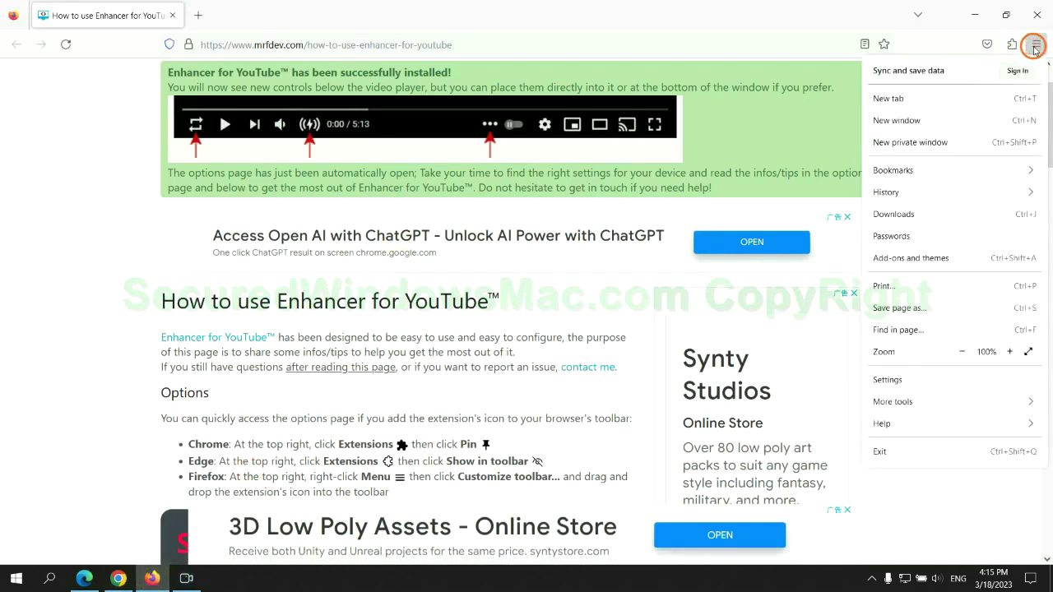
click(894, 422)
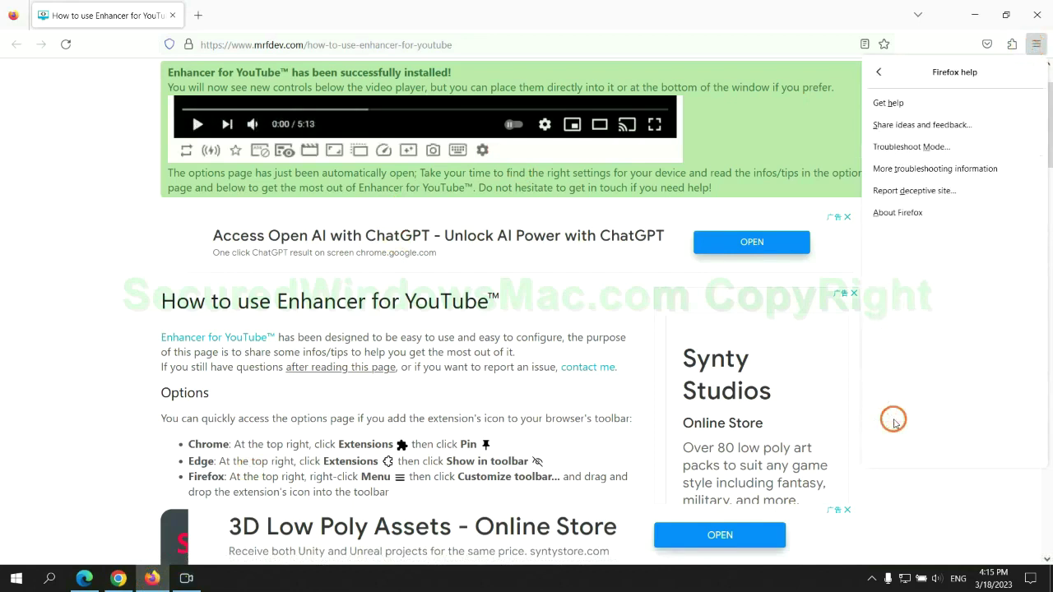
click(938, 169)
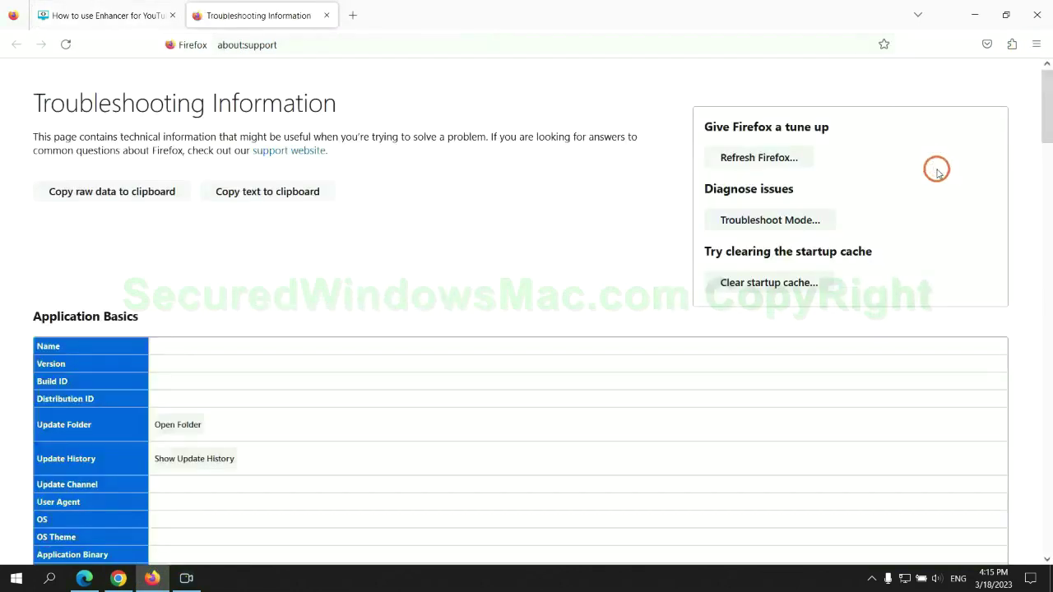
click(716, 158)
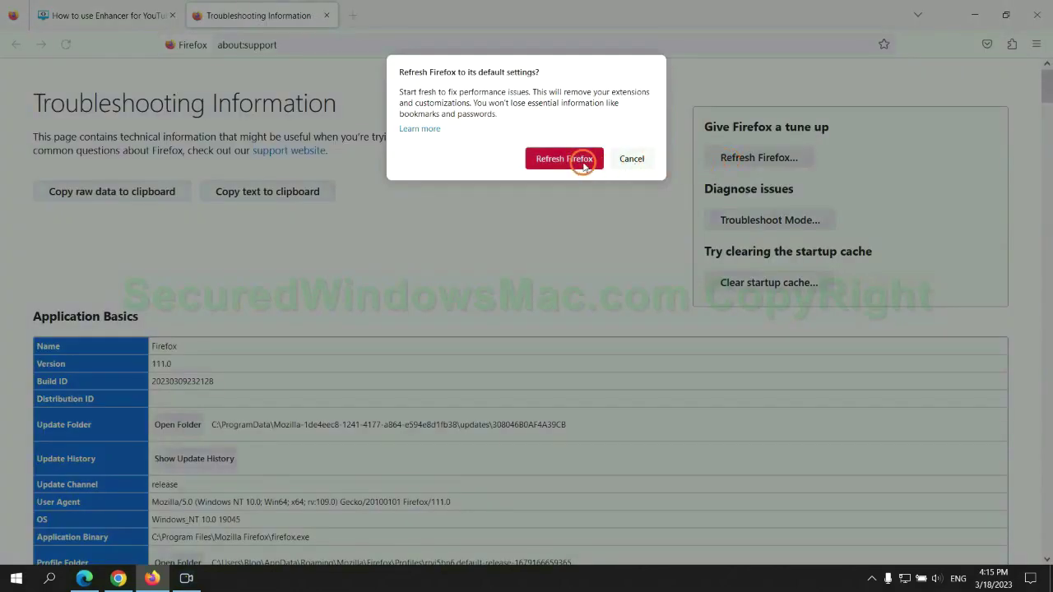